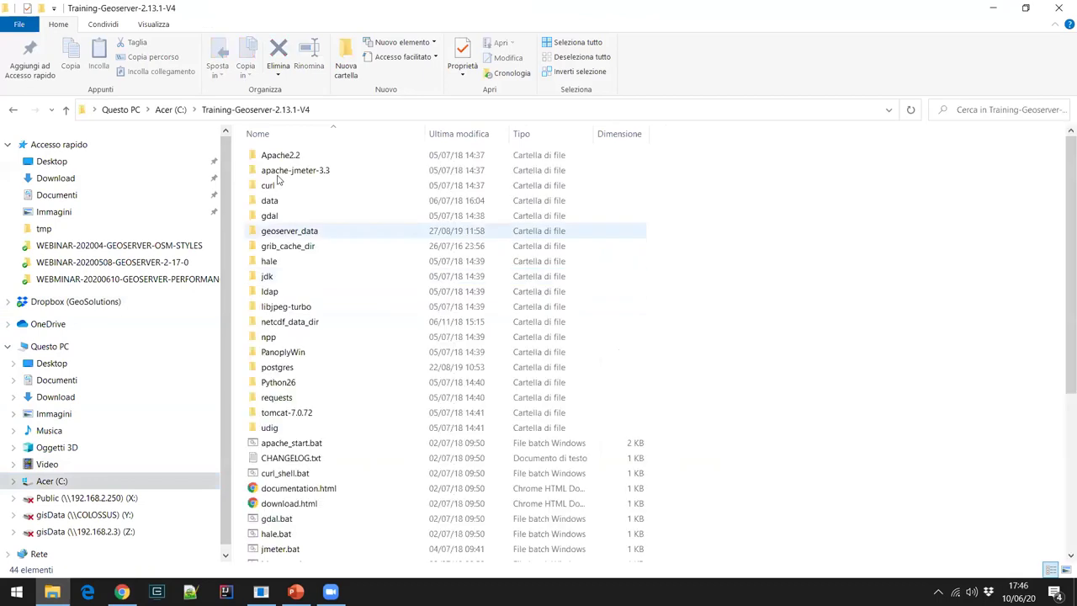
Launch tomcat_start_1.bat from the training folder, minimize its console, and switch to Chrome.
{"action": "scroll", "coordinate": [328, 480], "scroll_direction": "down", "scroll_amount": 2}
{"action": "scroll", "coordinate": [327, 481], "scroll_direction": "down", "scroll_amount": 2}
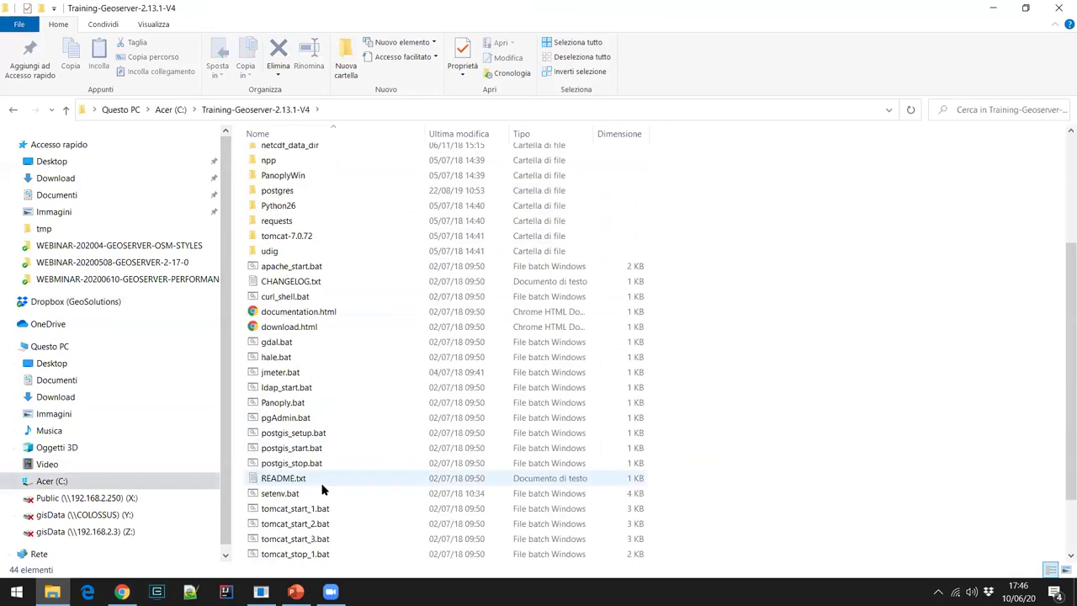
{"action": "double_click", "coordinate": [333, 508]}
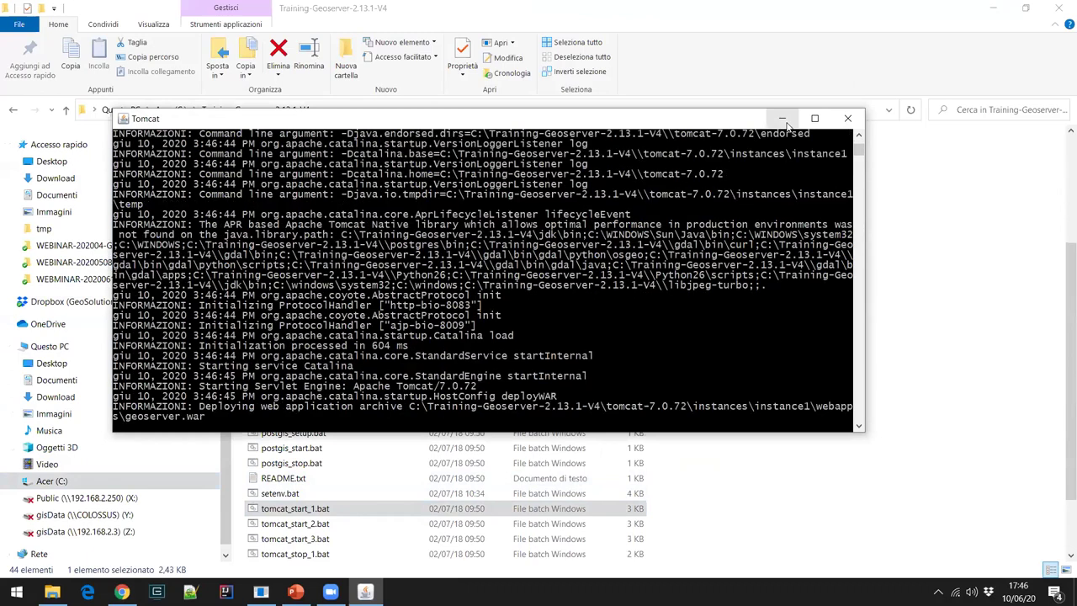
{"action": "left_click", "coordinate": [783, 118]}
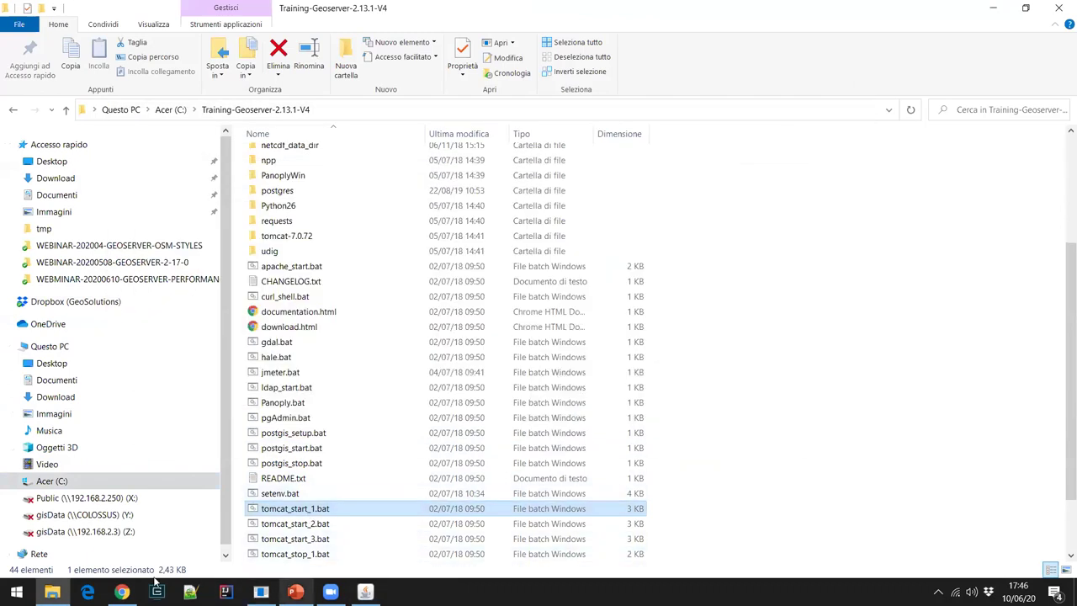
{"action": "left_click", "coordinate": [122, 592]}
Load the GeoServer page at localhost:8083/geoserver, correcting the port from 8080.
{"action": "left_click", "coordinate": [233, 38]}
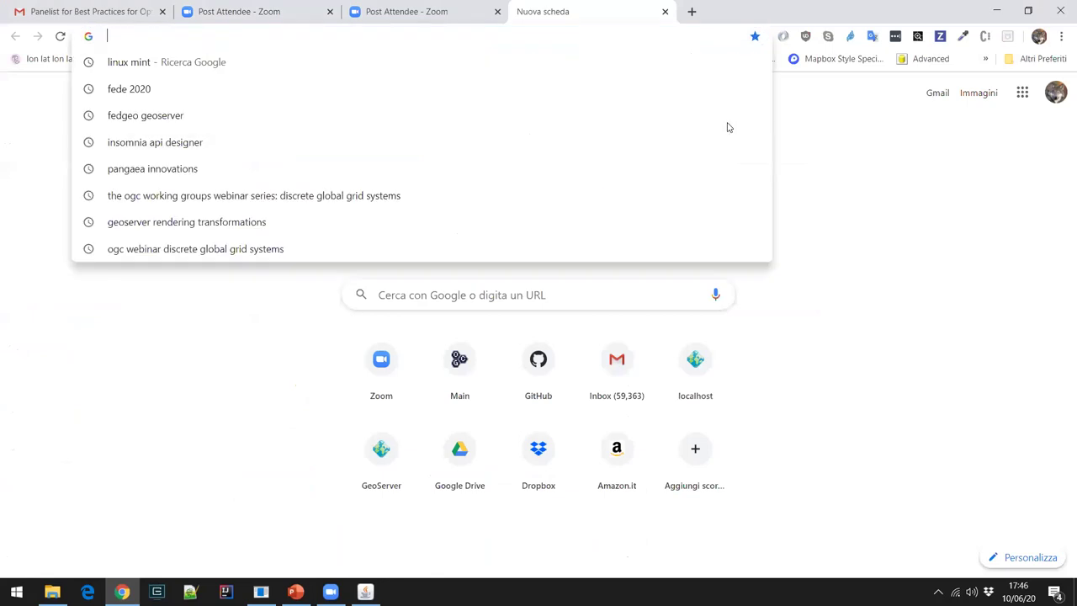
{"action": "key", "text": "Escape"}
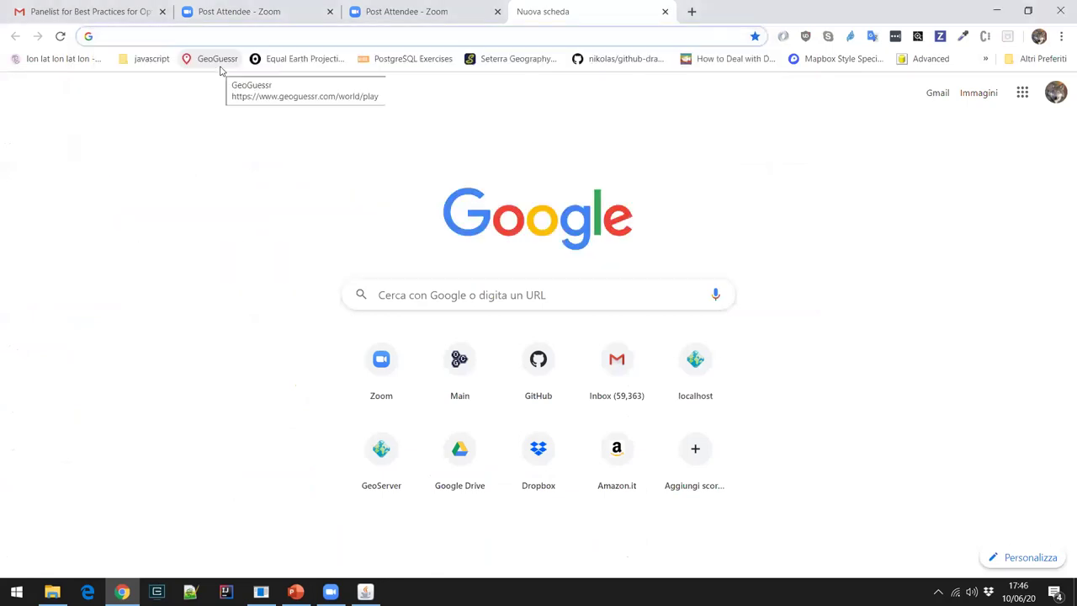
{"action": "type", "text": "local"}
{"action": "key", "text": "Return"}
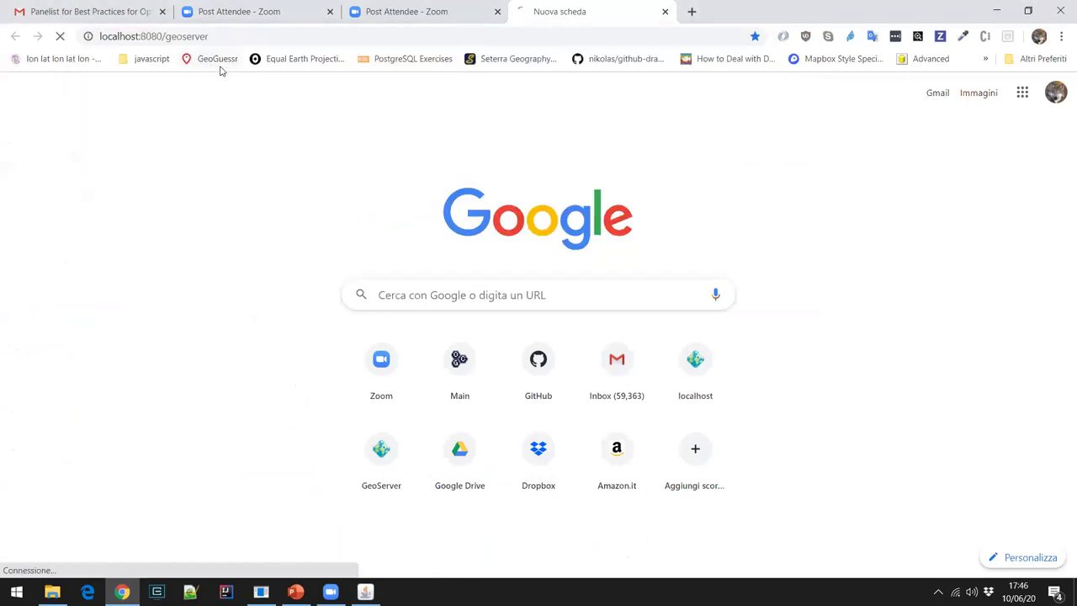
{"action": "left_click", "coordinate": [120, 19]}
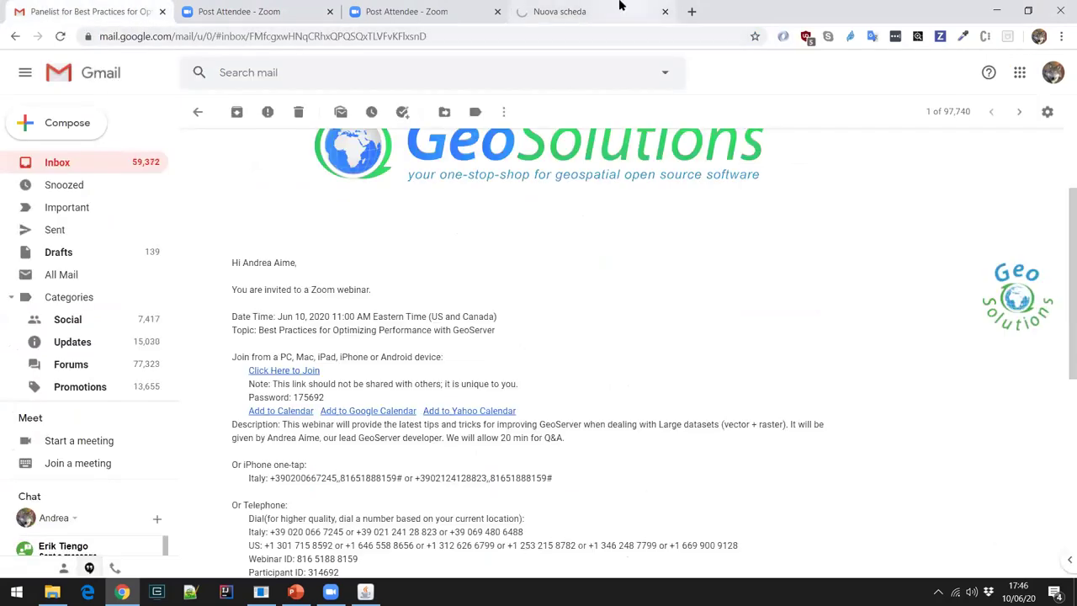
{"action": "left_click", "coordinate": [585, 17]}
{"action": "left_click", "coordinate": [170, 36]}
{"action": "left_click", "coordinate": [169, 36]}
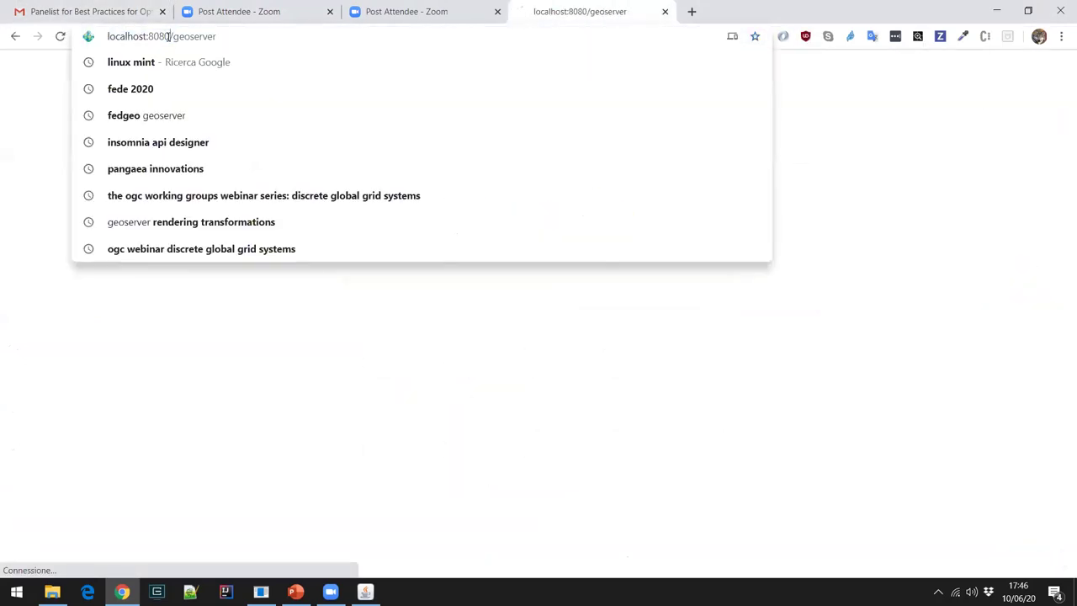
{"action": "key", "text": "BackSpace"}
{"action": "type", "text": "3"}
{"action": "key", "text": "Return"}
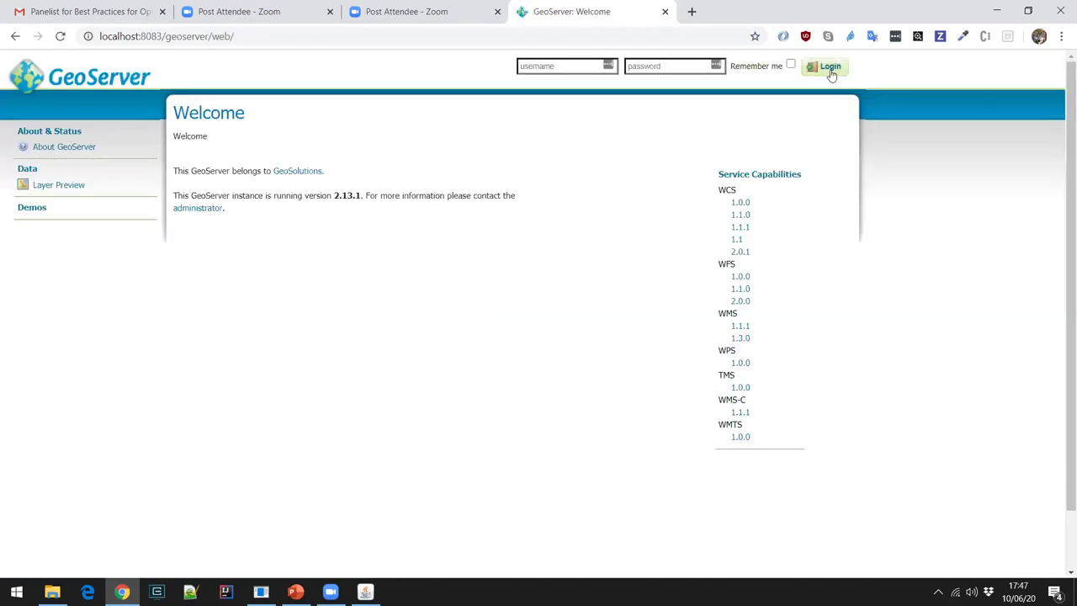
Log in to GeoServer with the saved admin username after going back from the 404.
{"action": "left_click", "coordinate": [829, 68]}
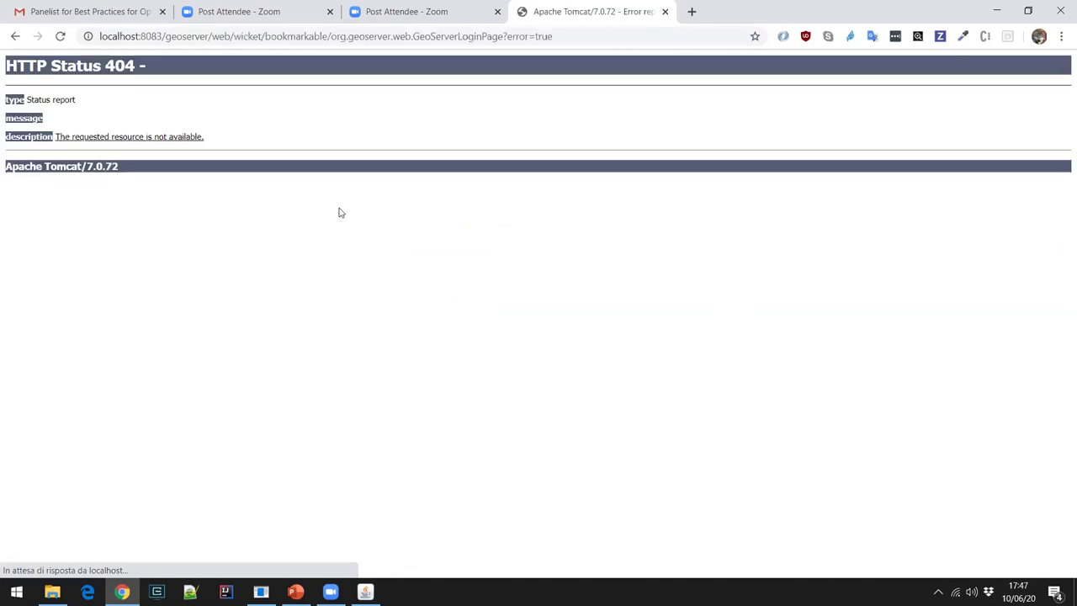
{"action": "left_click", "coordinate": [15, 36]}
{"action": "left_click", "coordinate": [536, 68]}
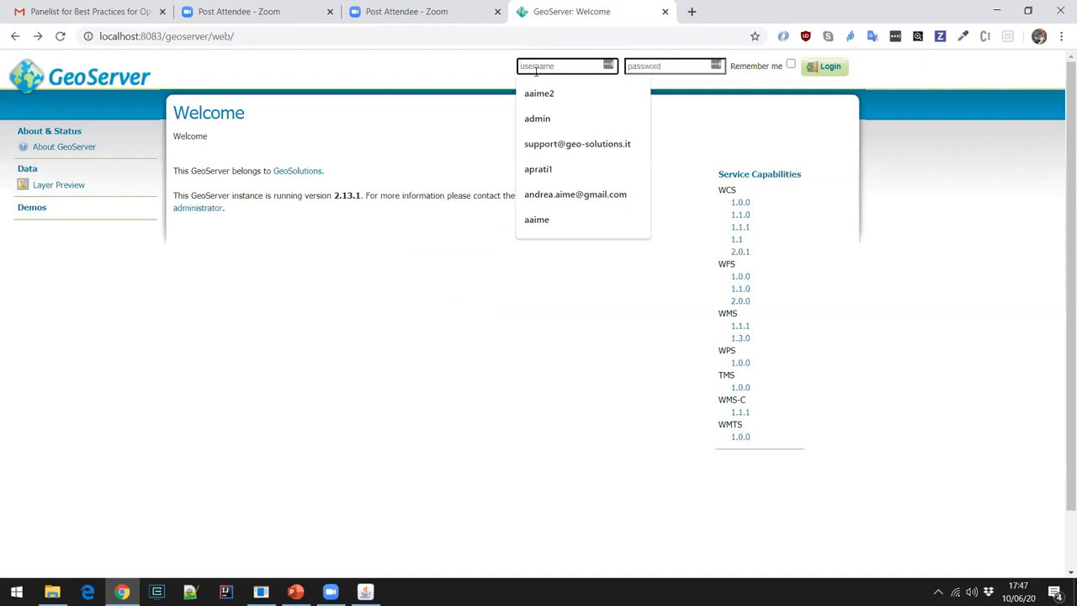
{"action": "type", "text": "adm"}
{"action": "key", "text": "Down"}
{"action": "key", "text": "Return"}
{"action": "key", "text": "Return"}
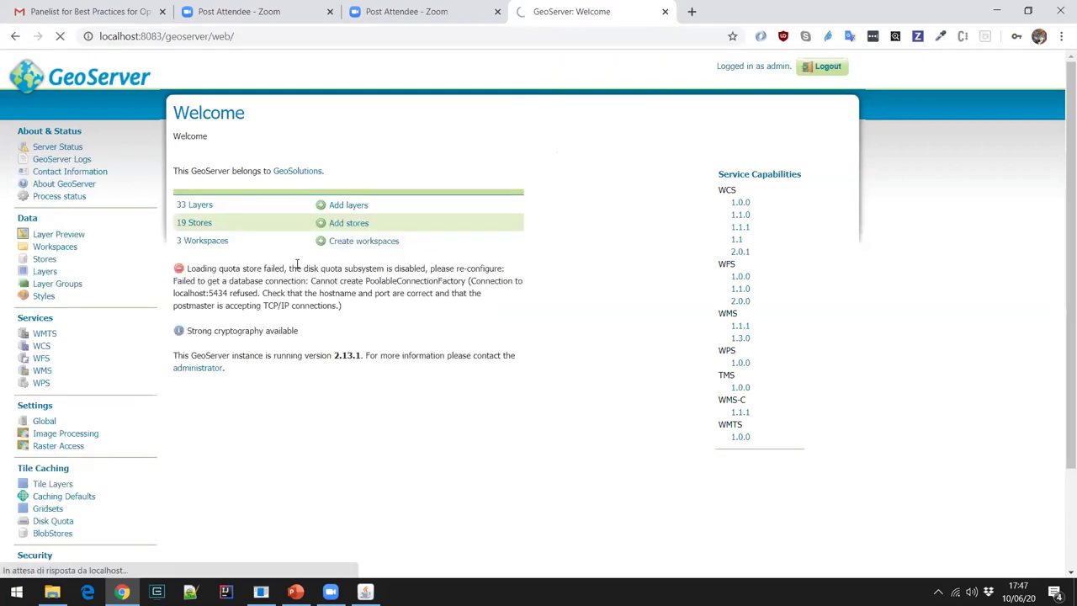
Enable 'Create a cached layer' on sf:restricted's Tile Caching tab and list parameter filter types.
{"action": "left_click", "coordinate": [433, 208]}
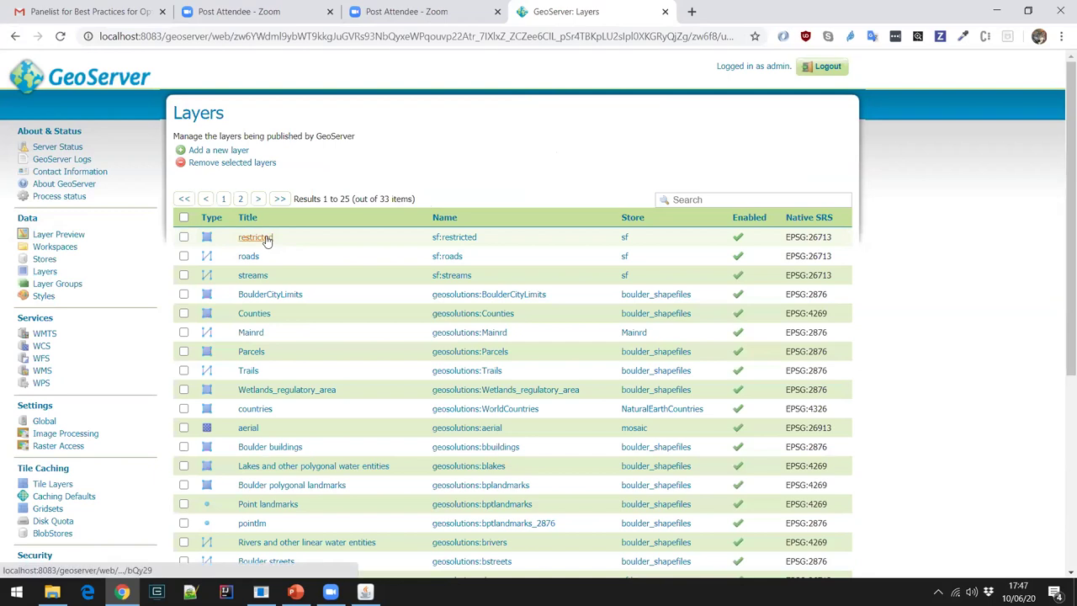
{"action": "left_click", "coordinate": [266, 240]}
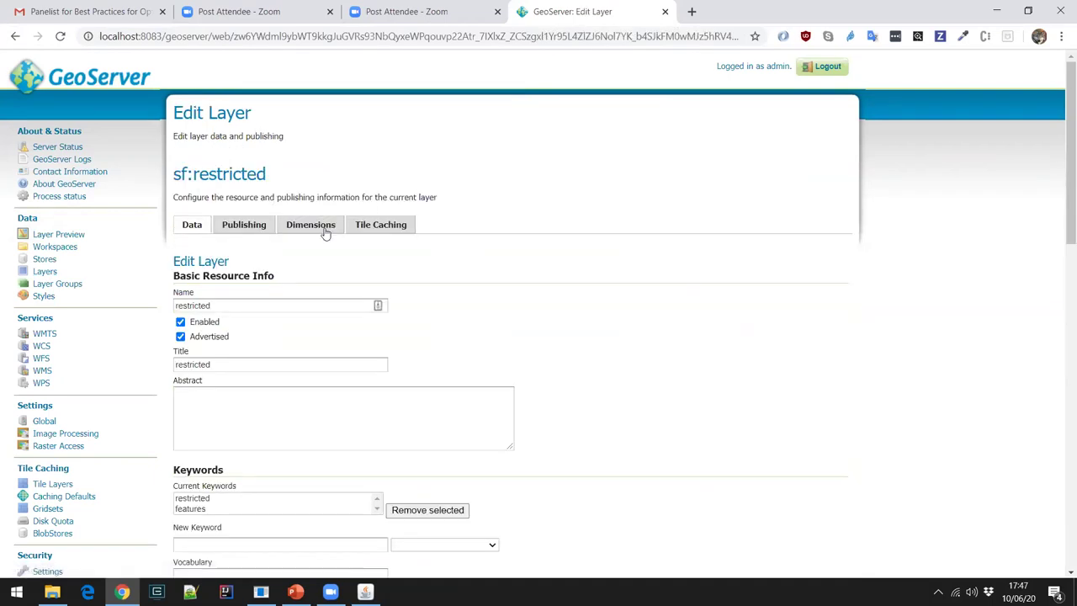
{"action": "left_click", "coordinate": [380, 225]}
{"action": "left_click", "coordinate": [180, 265]}
{"action": "scroll", "coordinate": [428, 292], "scroll_direction": "down", "scroll_amount": 5}
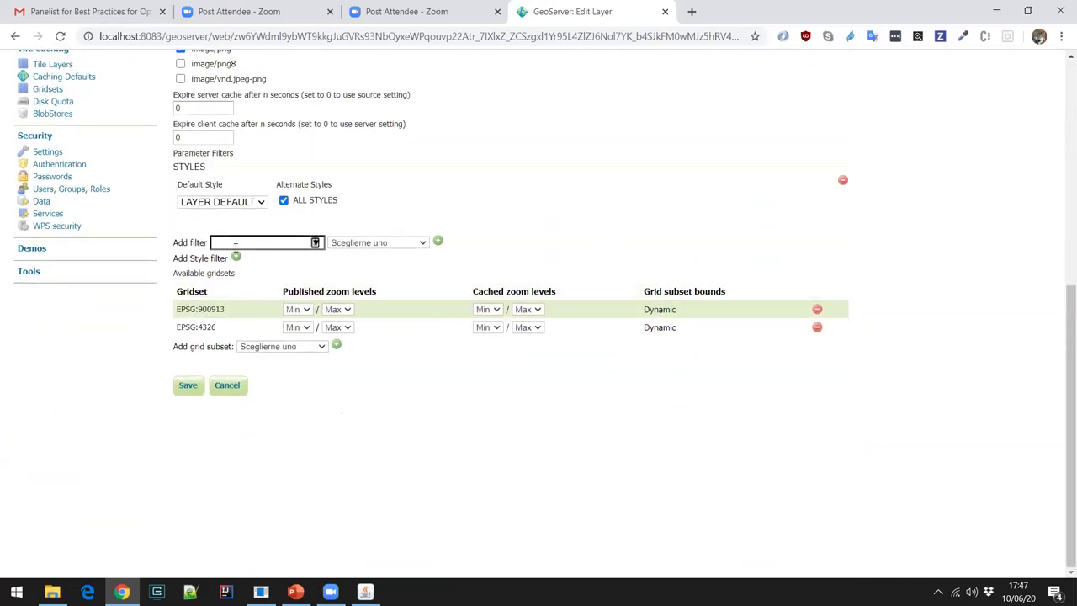
{"action": "left_click", "coordinate": [315, 242]}
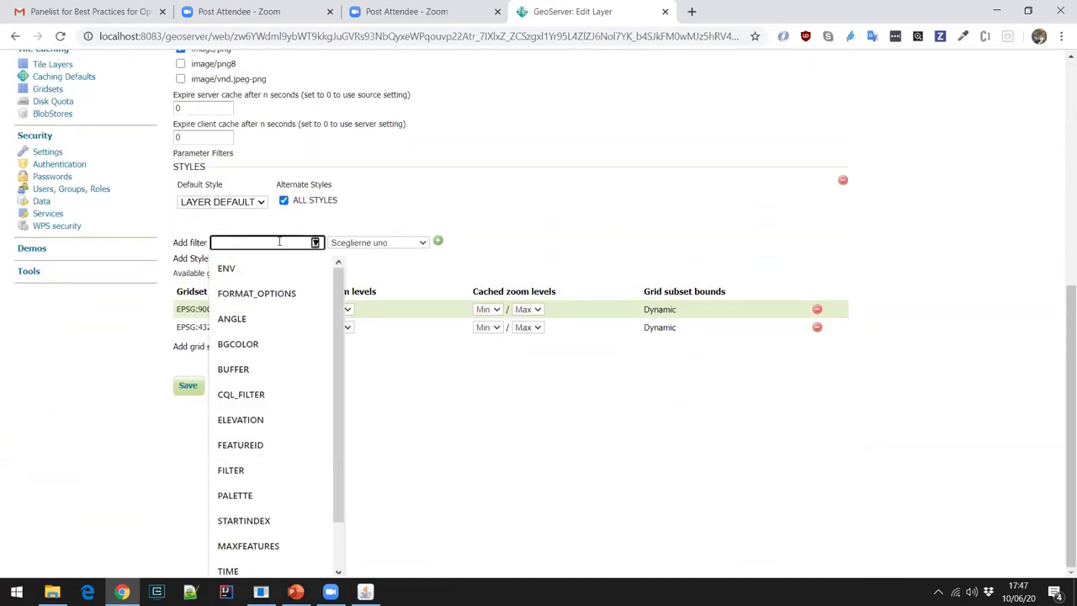
Add a CQL_FILTER parameter filter of the Regular Expression kind.
{"action": "left_click", "coordinate": [281, 394]}
{"action": "left_click", "coordinate": [423, 242]}
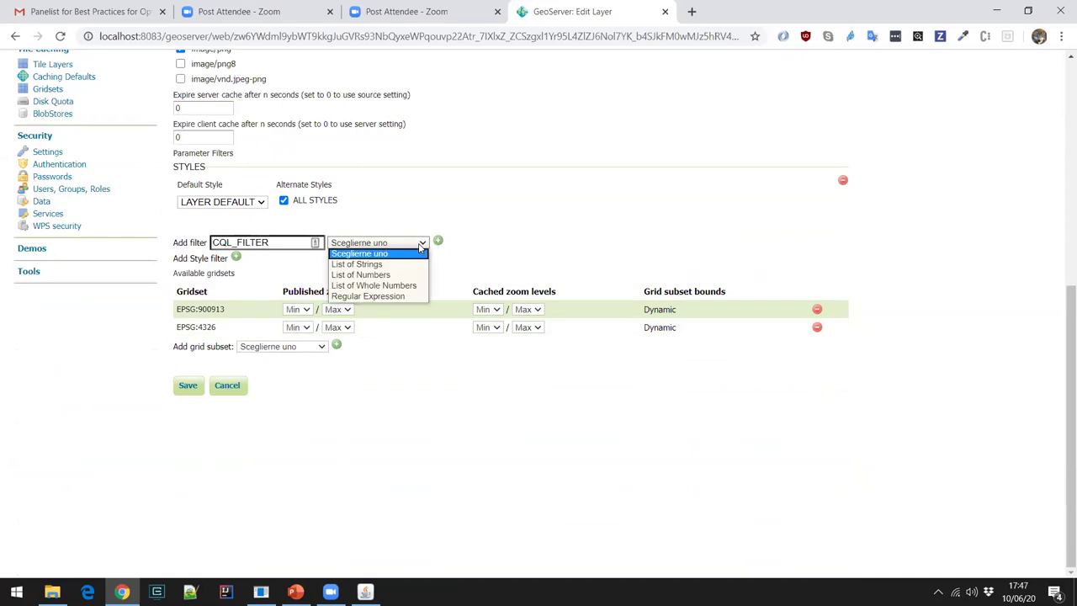
{"action": "left_click", "coordinate": [416, 297]}
{"action": "left_click", "coordinate": [437, 241]}
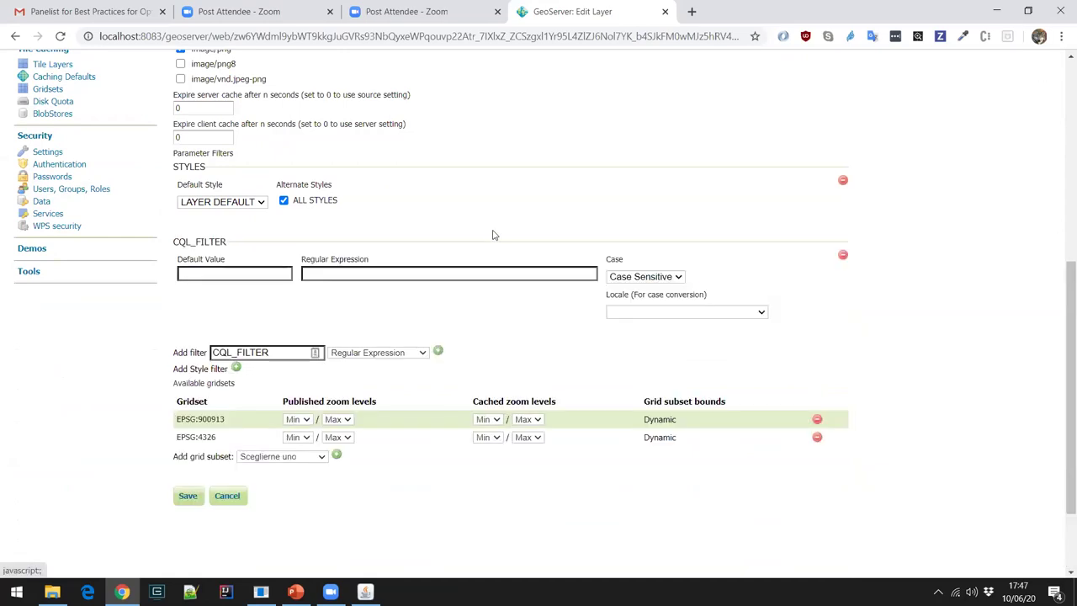
Replace the CQL_FILTER regular expression .* with MYATTR = \d+.
{"action": "left_click", "coordinate": [386, 273]}
{"action": "type", "text": "."}
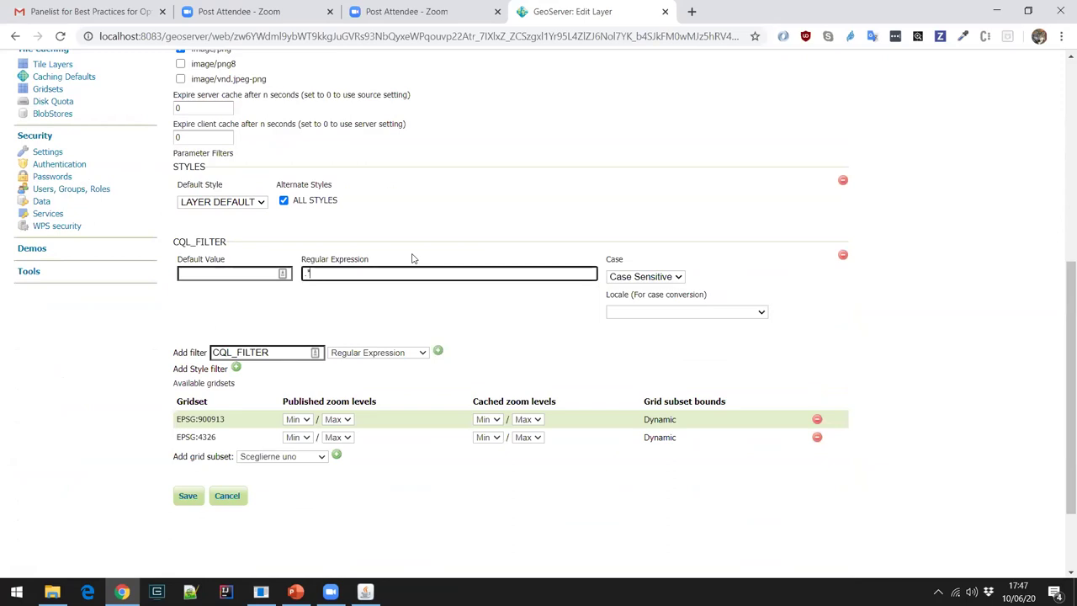
{"action": "type", "text": "*"}
{"action": "key", "text": "BackSpace"}
{"action": "key", "text": "BackSpace"}
{"action": "type", "text": "MYATTR = "}
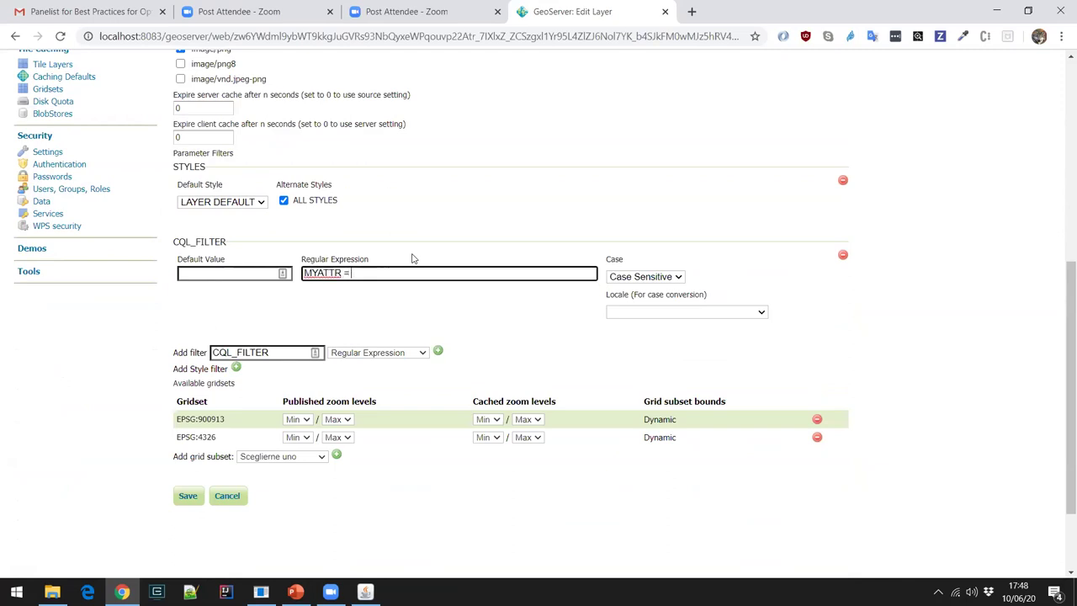
{"action": "type", "text": "\\d+"}
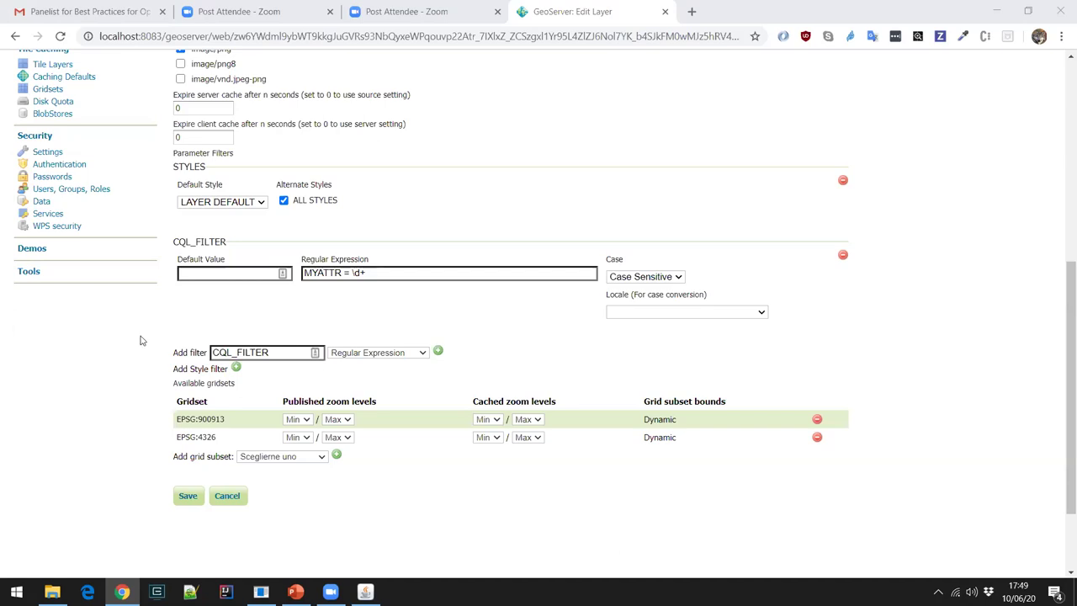
{"action": "left_click", "coordinate": [255, 388]}
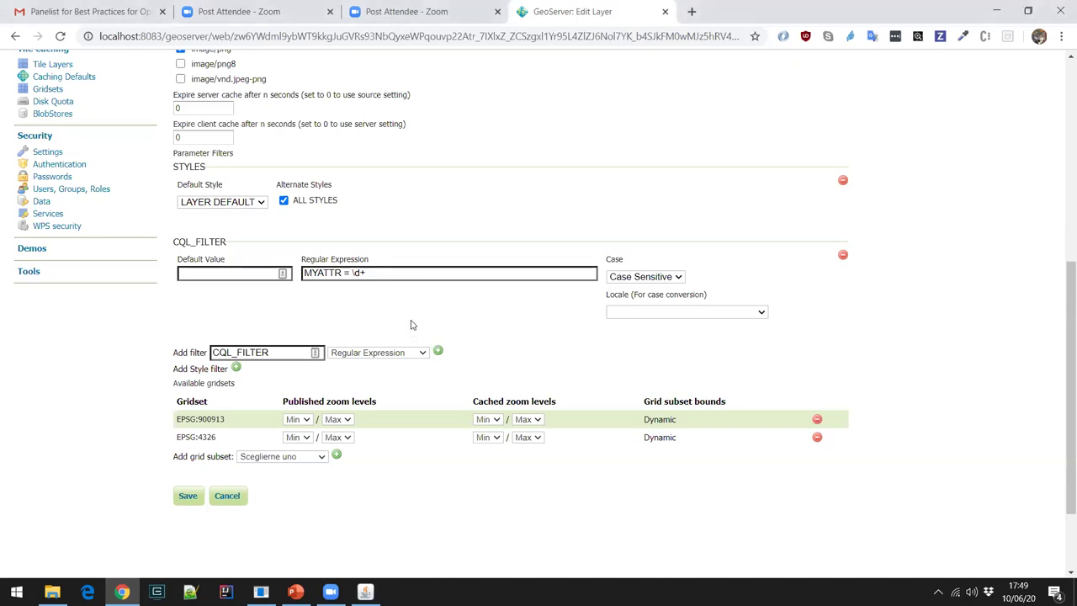
{"action": "scroll", "coordinate": [409, 328], "scroll_direction": "up", "scroll_amount": 1}
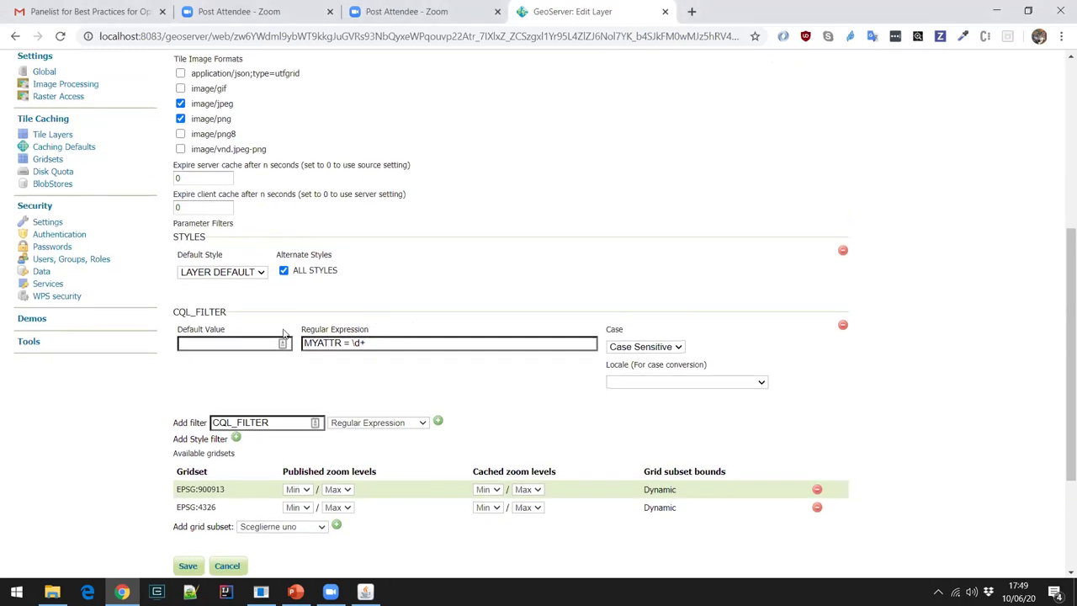
Remove the CQL_FILTER filter and add a TIME regular-expression parameter filter.
{"action": "left_click", "coordinate": [842, 326]}
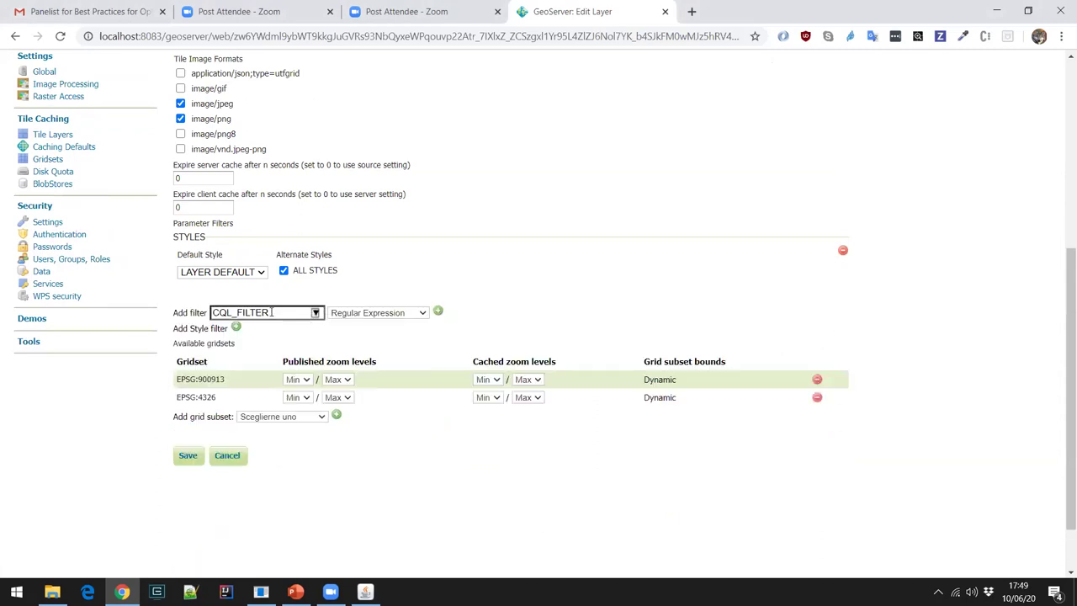
{"action": "left_click", "coordinate": [313, 313]}
{"action": "key", "text": "BackSpace"}
{"action": "key", "text": "BackSpace"}
{"action": "key", "text": "BackSpace"}
{"action": "key", "text": "BackSpace"}
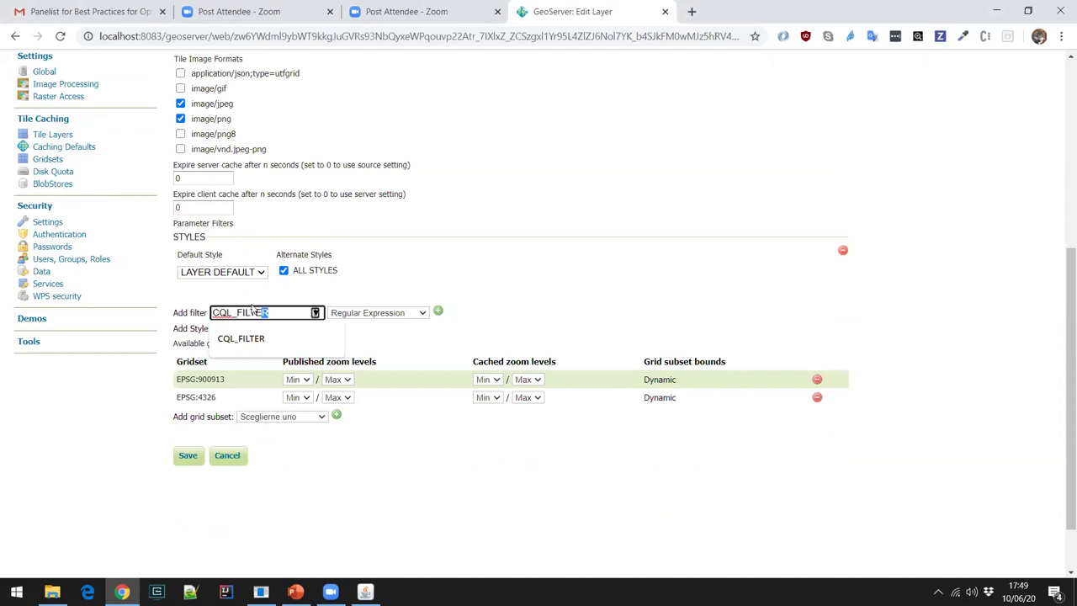
{"action": "key", "text": "BackSpace"}
{"action": "key", "text": "BackSpace"}
{"action": "key", "text": "BackSpace"}
{"action": "key", "text": "BackSpace"}
{"action": "key", "text": "BackSpace"}
{"action": "key", "text": "BackSpace"}
{"action": "type", "text": "time"}
{"action": "left_click", "coordinate": [239, 340]}
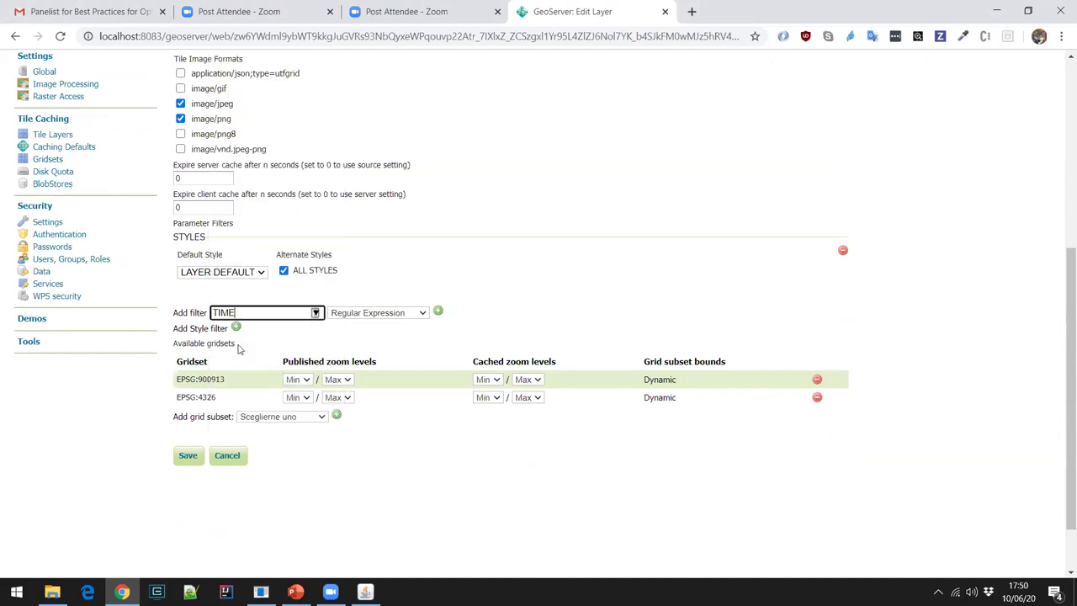
{"action": "left_click", "coordinate": [389, 315]}
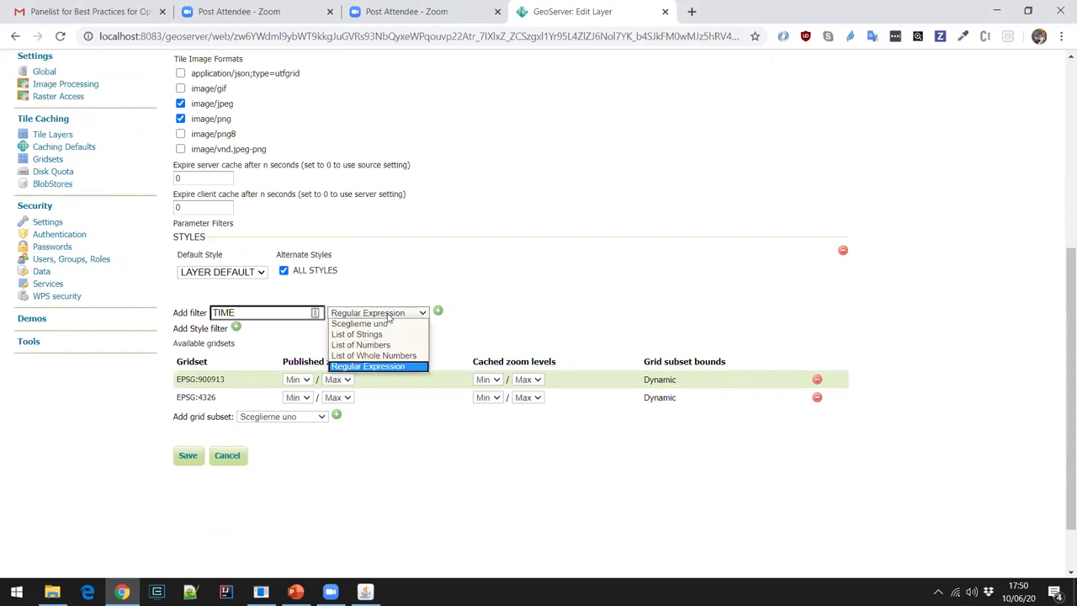
{"action": "left_click", "coordinate": [408, 368]}
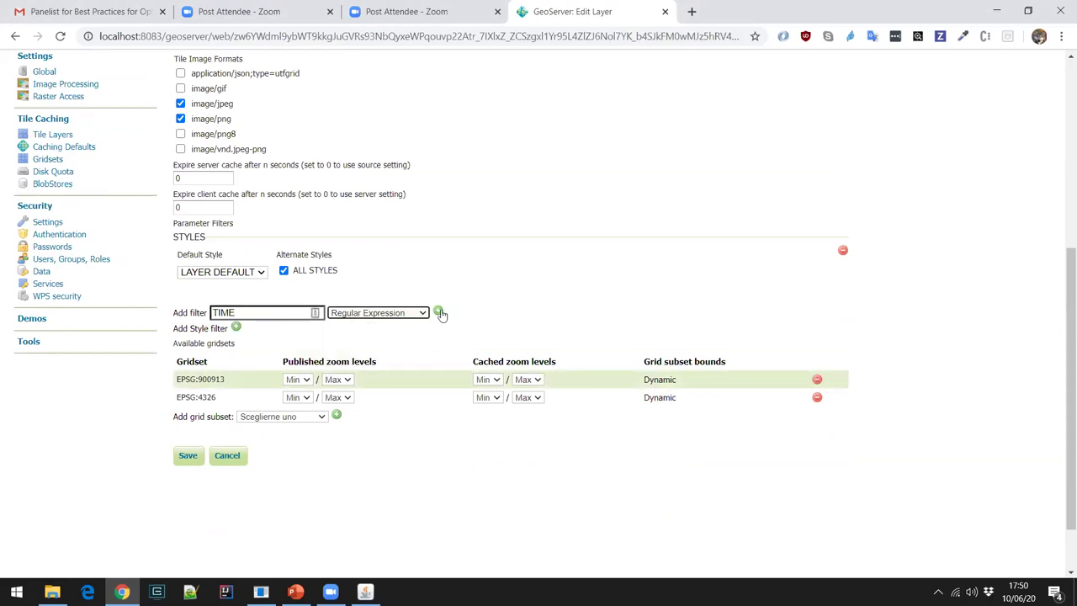
{"action": "left_click", "coordinate": [438, 310]}
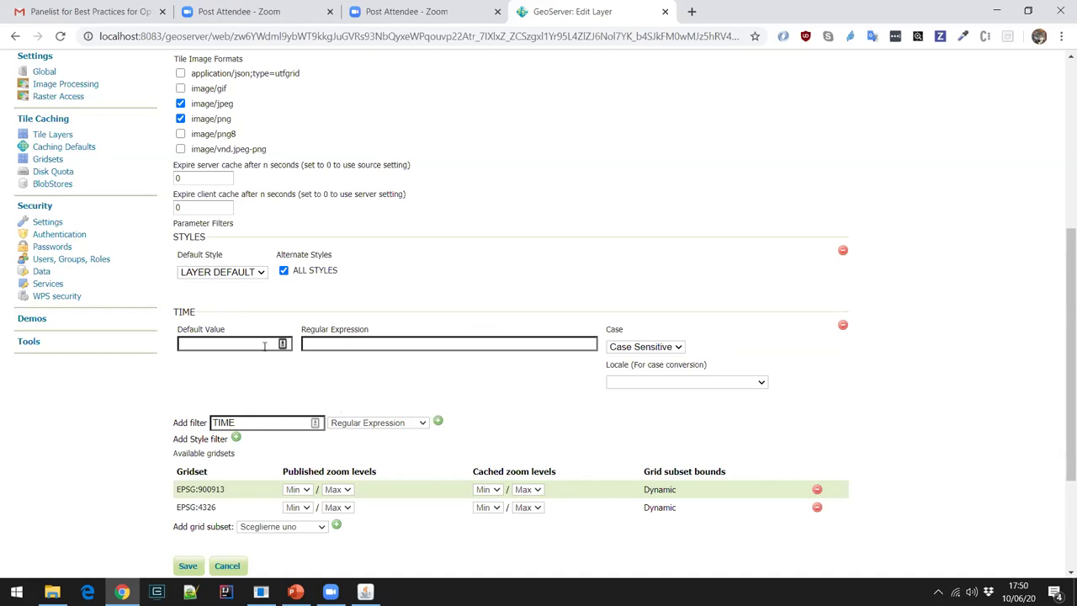
Add an ELEVATION regular-expression parameter filter.
{"action": "left_click", "coordinate": [300, 428]}
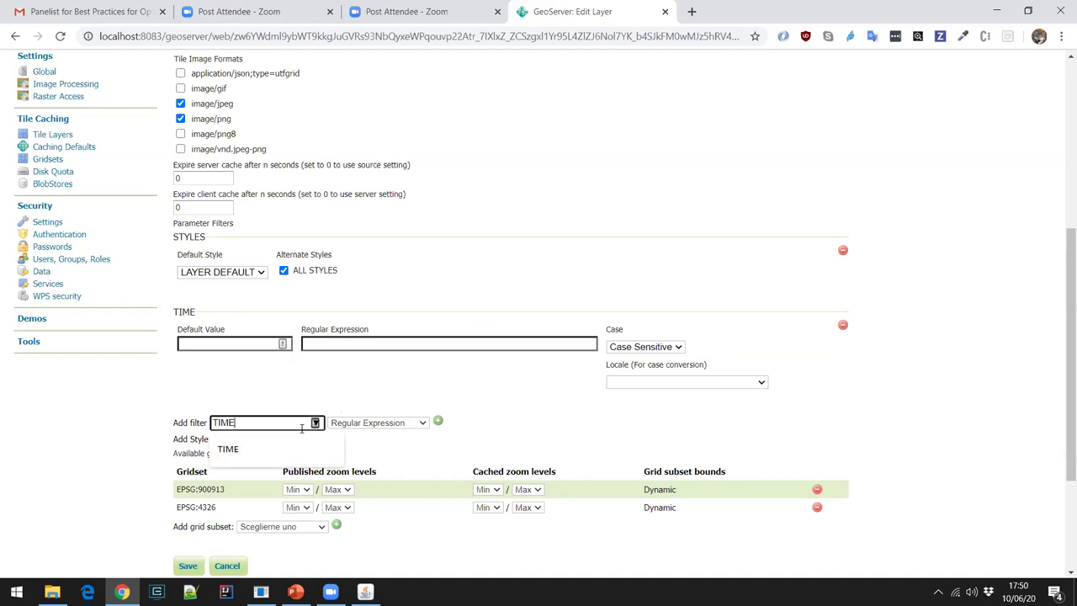
{"action": "key", "text": "BackSpace"}
{"action": "key", "text": "BackSpace"}
{"action": "key", "text": "BackSpace"}
{"action": "key", "text": "BackSpace"}
{"action": "type", "text": "elec"}
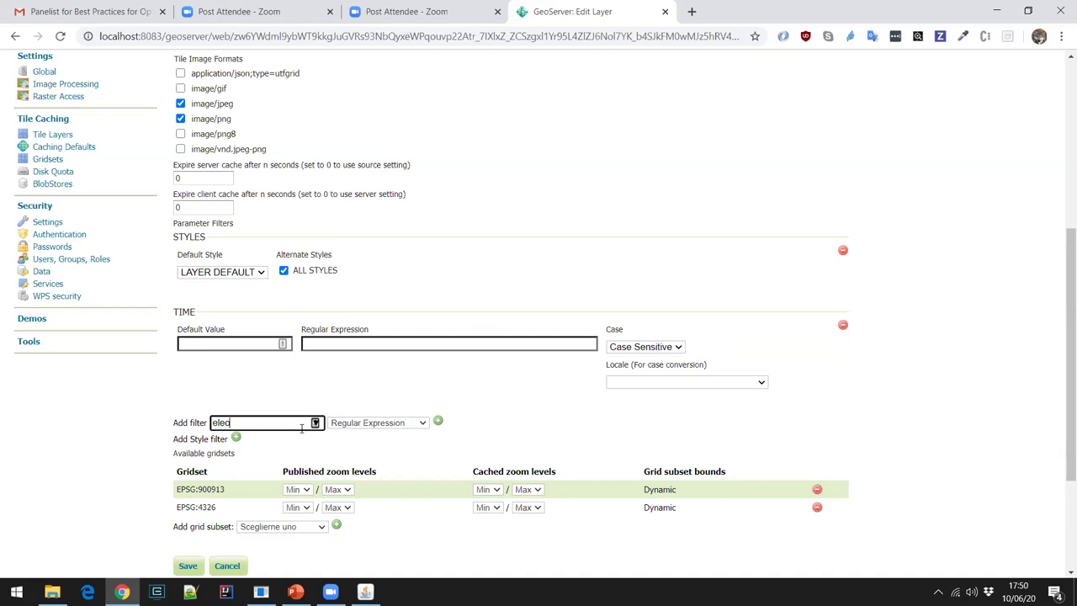
{"action": "type", "text": "a"}
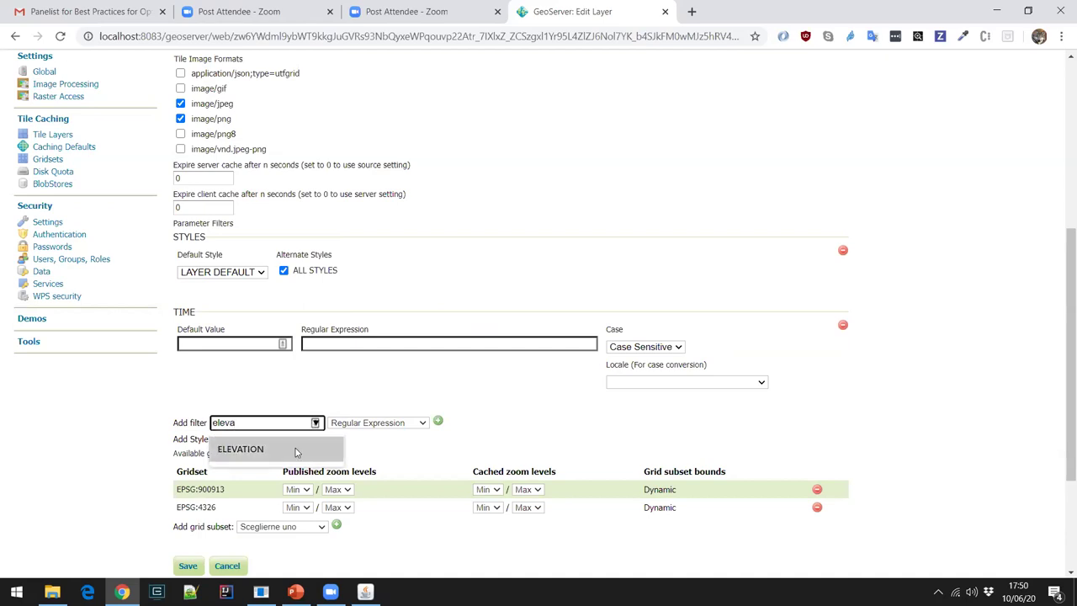
{"action": "left_click", "coordinate": [295, 449]}
{"action": "left_click", "coordinate": [438, 421]}
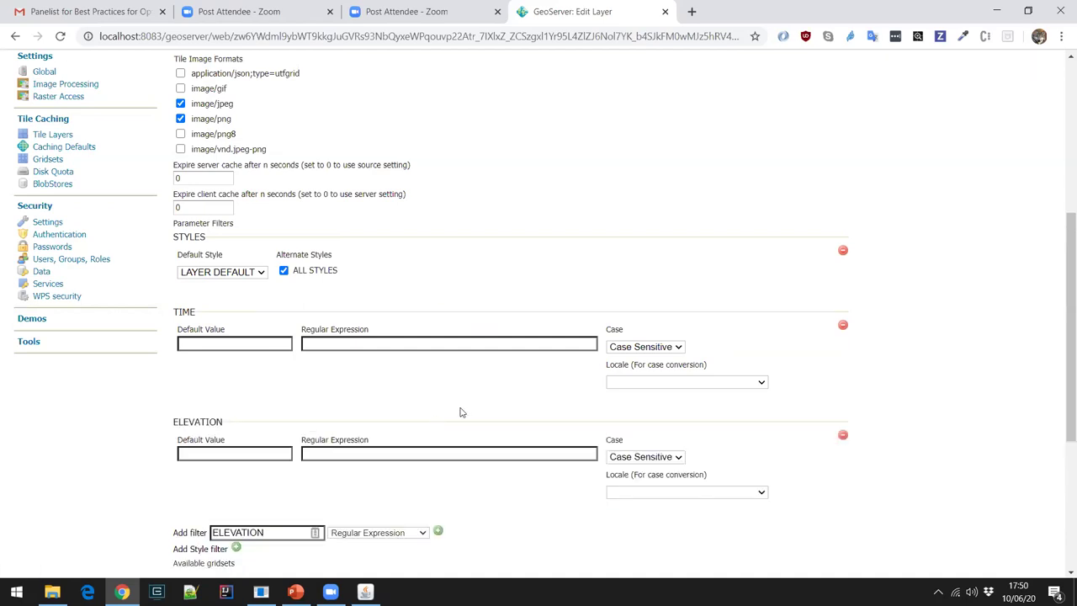
{"action": "scroll", "coordinate": [462, 411], "scroll_direction": "down", "scroll_amount": 1}
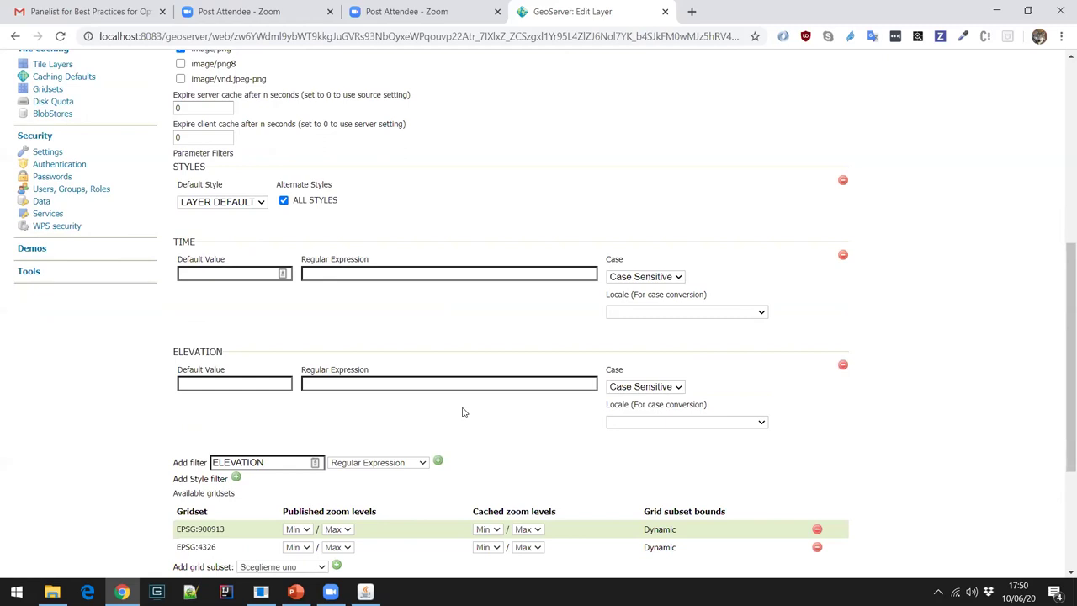
Add a DIM_RUNTIME regular-expression parameter filter.
{"action": "left_click", "coordinate": [276, 462]}
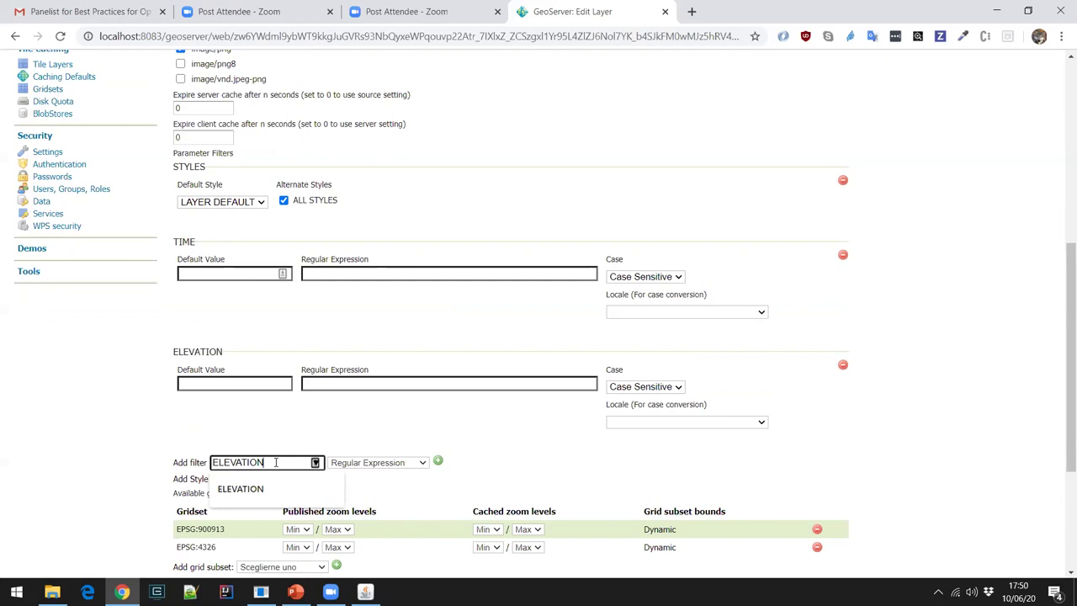
{"action": "key", "text": "BackSpace"}
{"action": "key", "text": "BackSpace"}
{"action": "key", "text": "BackSpace"}
{"action": "key", "text": "BackSpace"}
{"action": "key", "text": "BackSpace"}
{"action": "key", "text": "BackSpace"}
{"action": "key", "text": "BackSpace"}
{"action": "key", "text": "BackSpace"}
{"action": "key", "text": "BackSpace"}
{"action": "type", "text": "EL"}
{"action": "key", "text": "BackSpace"}
{"action": "key", "text": "BackSpace"}
{"action": "type", "text": "DIM_RUNTIME"}
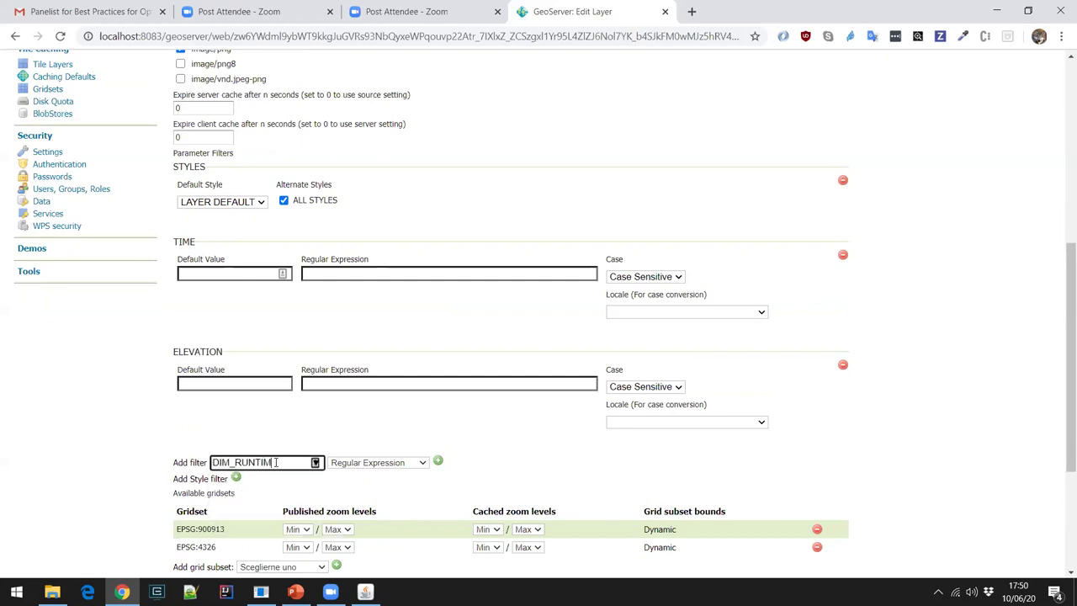
{"action": "left_click", "coordinate": [438, 460]}
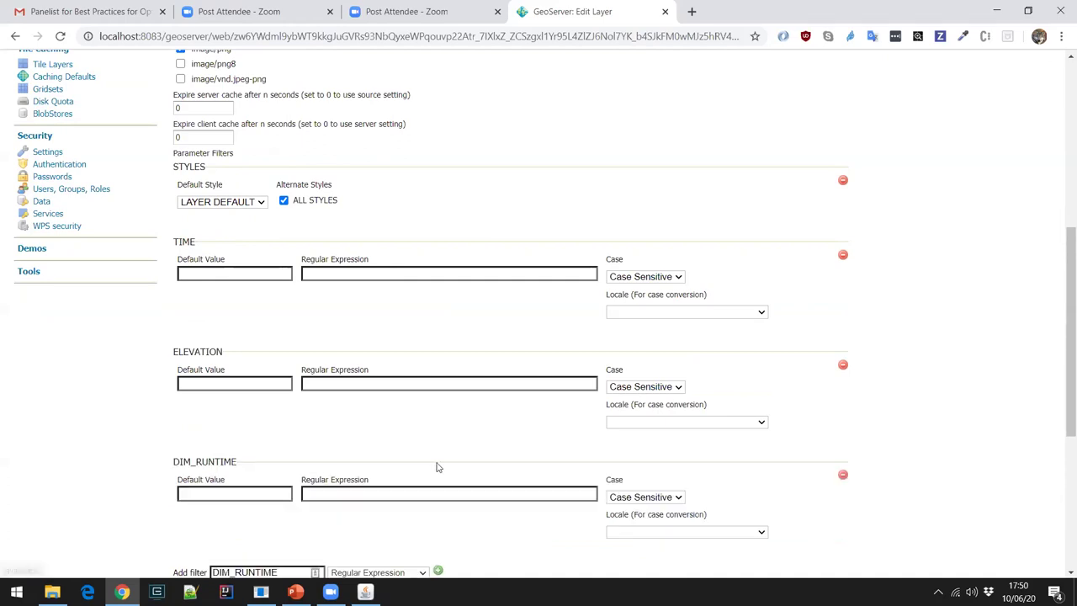
{"action": "scroll", "coordinate": [435, 464], "scroll_direction": "down", "scroll_amount": 1}
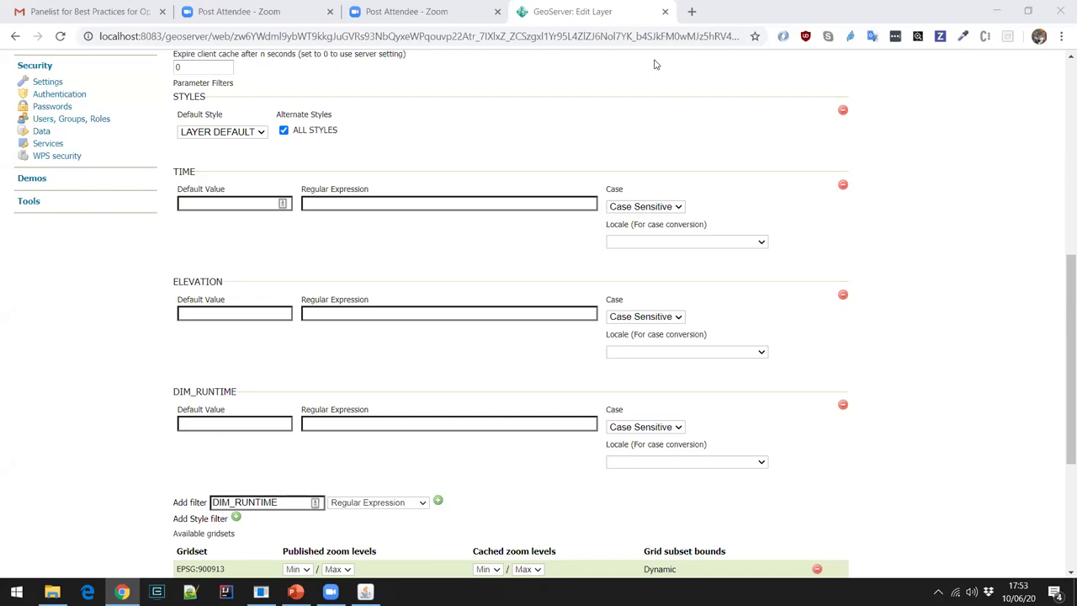
Open the depesz.com blog from a Google search in a new tab, then start another blank tab.
{"action": "left_click", "coordinate": [694, 11]}
{"action": "type", "text": "depesz"}
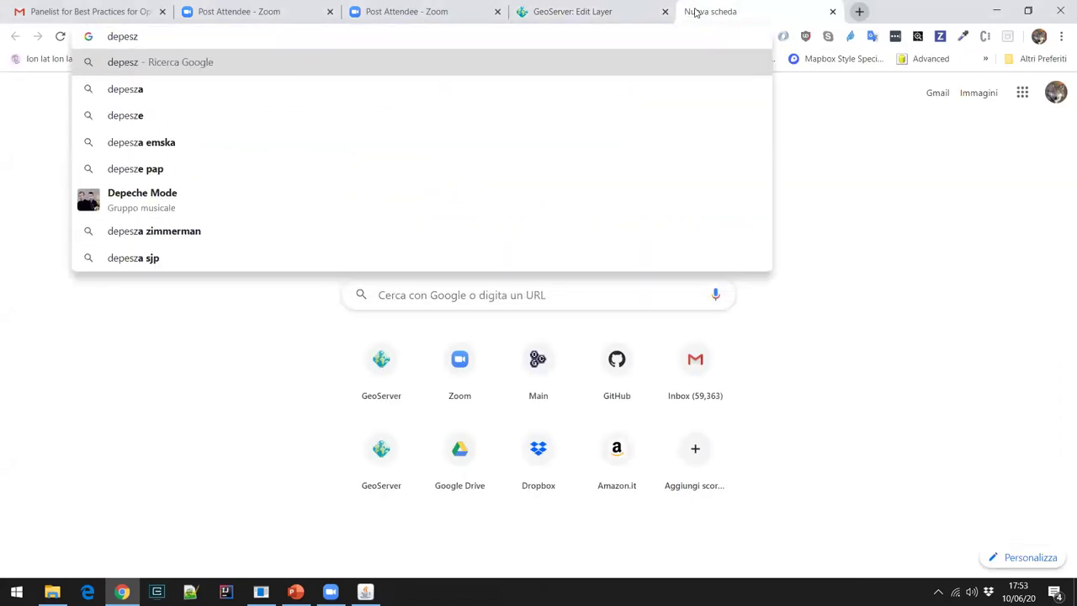
{"action": "key", "text": "Return"}
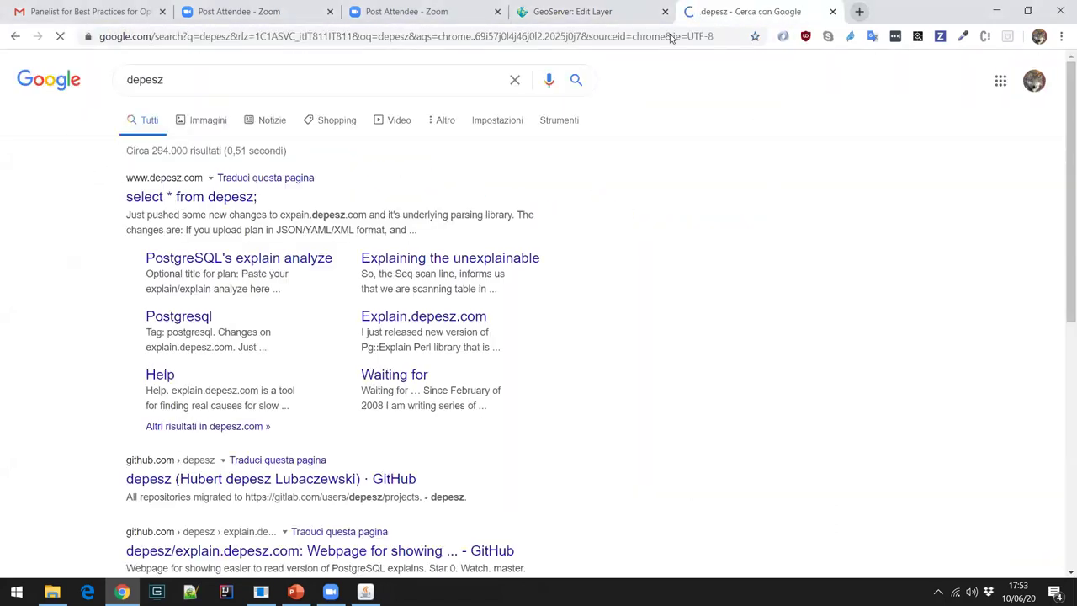
{"action": "left_click", "coordinate": [147, 198]}
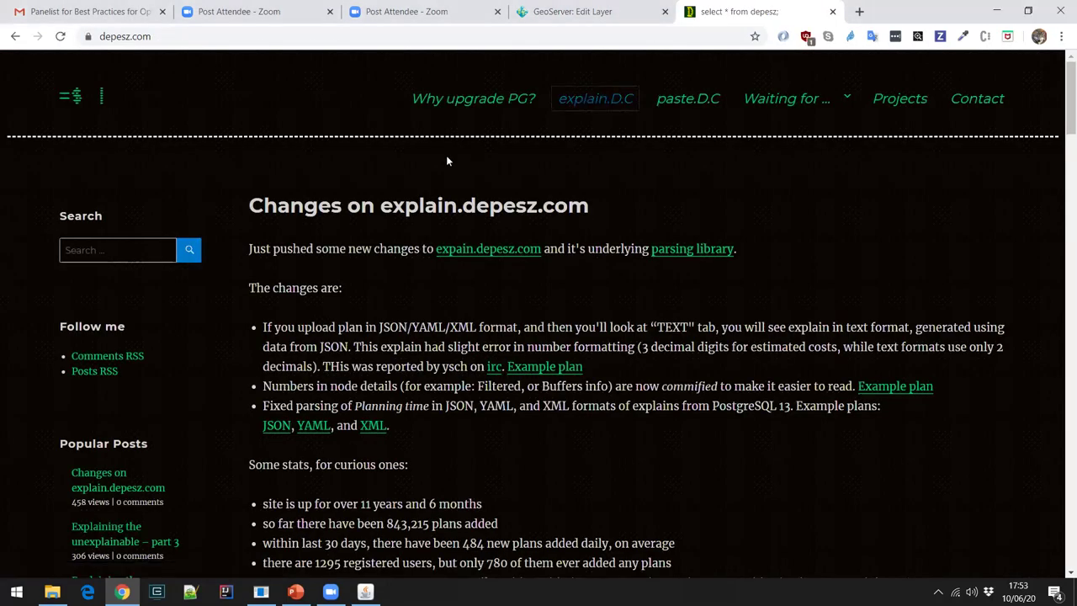
{"action": "left_click", "coordinate": [205, 38]}
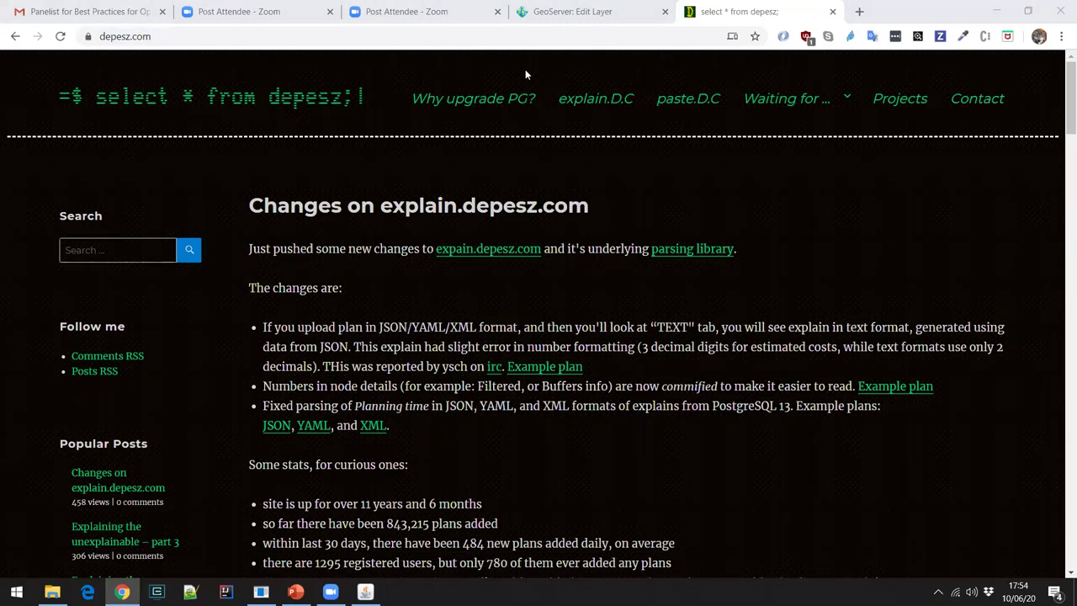
{"action": "key", "text": "ctrl+l"}
{"action": "left_click", "coordinate": [858, 13]}
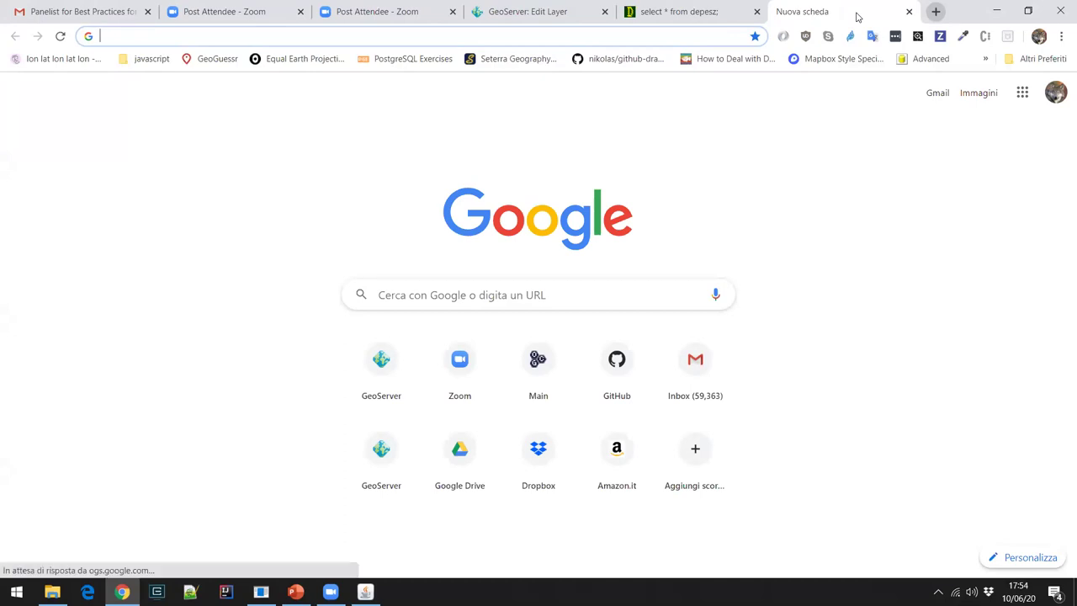
Search Google for 'jmeter geosolutions geoserver'.
{"action": "type", "text": "jemter ge"}
{"action": "key", "text": "BackSpace"}
{"action": "key", "text": "BackSpace"}
{"action": "key", "text": "BackSpace"}
{"action": "key", "text": "BackSpace"}
{"action": "key", "text": "BackSpace"}
{"action": "key", "text": "BackSpace"}
{"action": "key", "text": "BackSpace"}
{"action": "key", "text": "BackSpace"}
{"action": "key", "text": "BackSpace"}
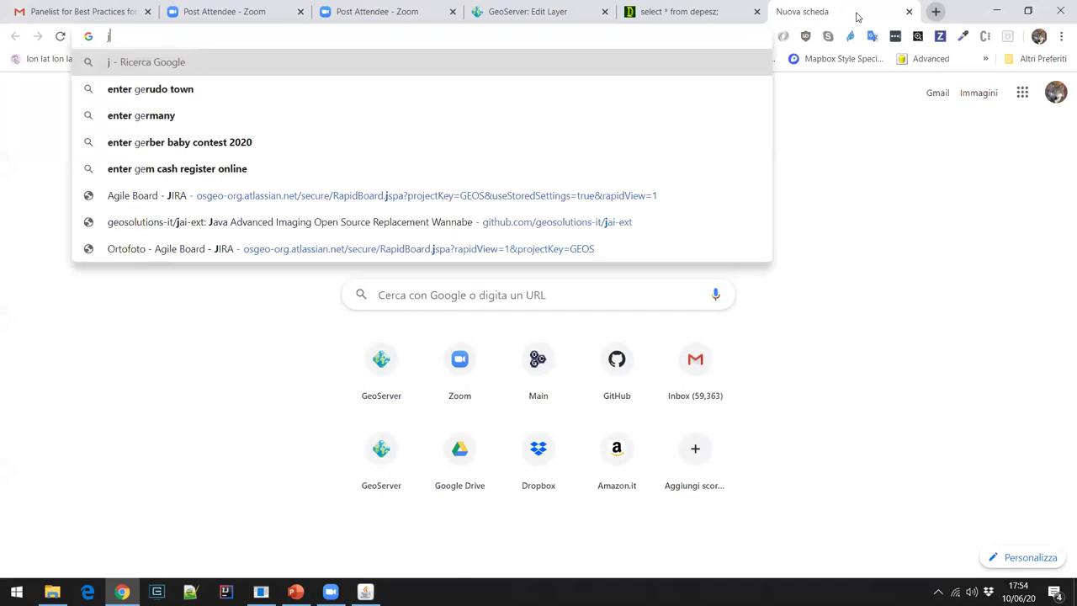
{"action": "type", "text": "jmer"}
{"action": "key", "text": "BackSpace"}
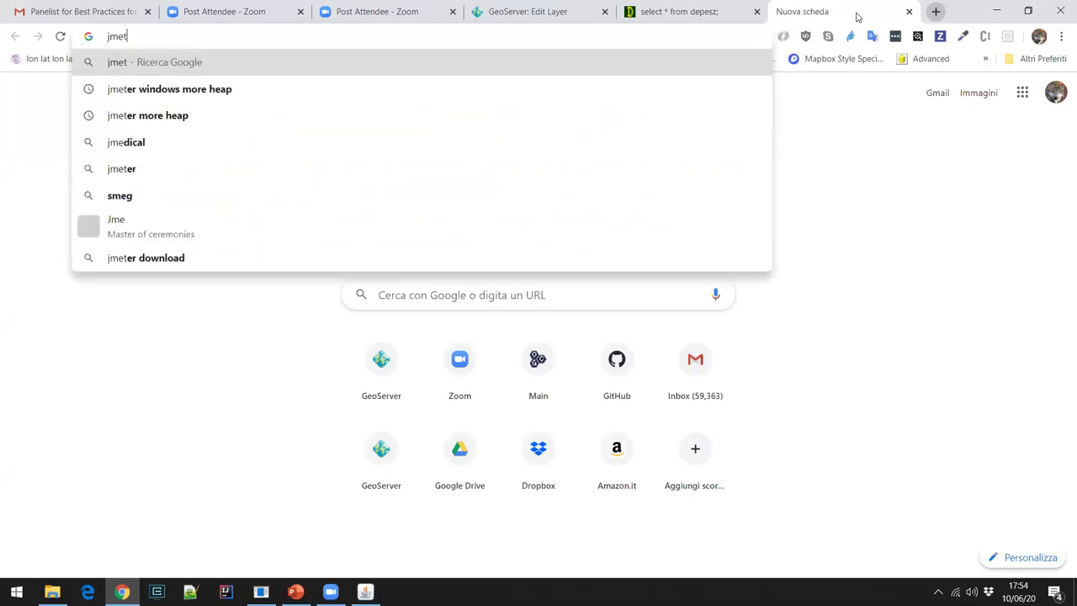
{"action": "type", "text": "ter"}
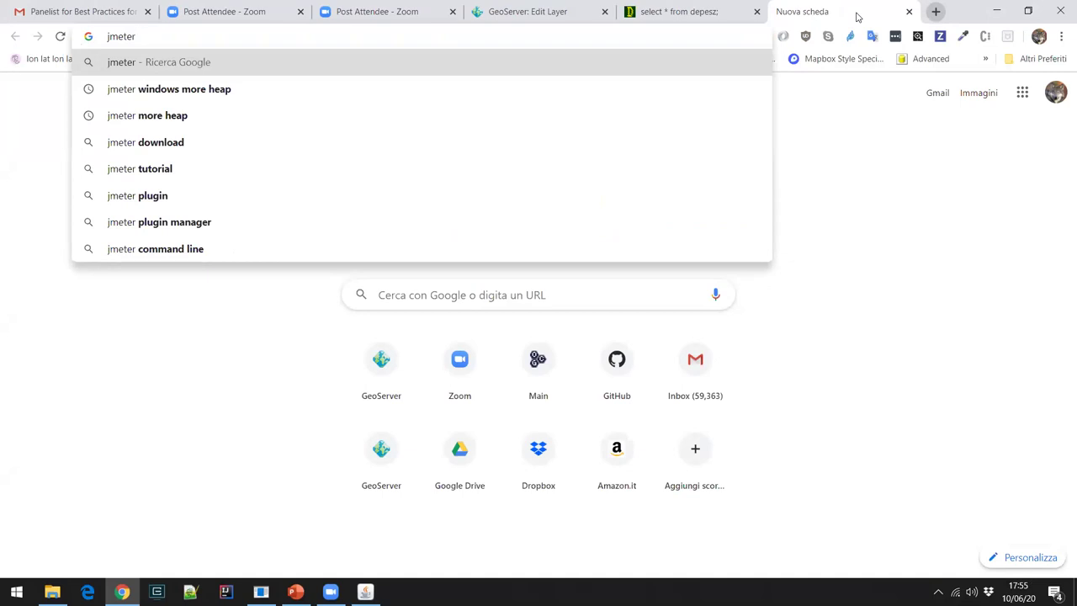
{"action": "type", "text": "geosolutions"}
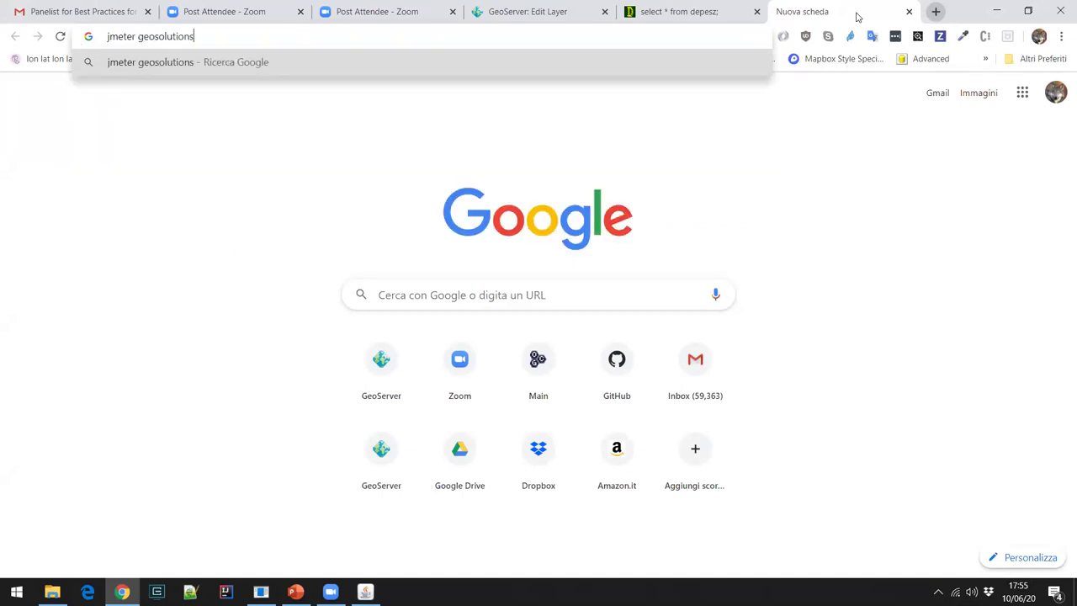
{"action": "type", "text": " geoserver"}
{"action": "key", "text": "Return"}
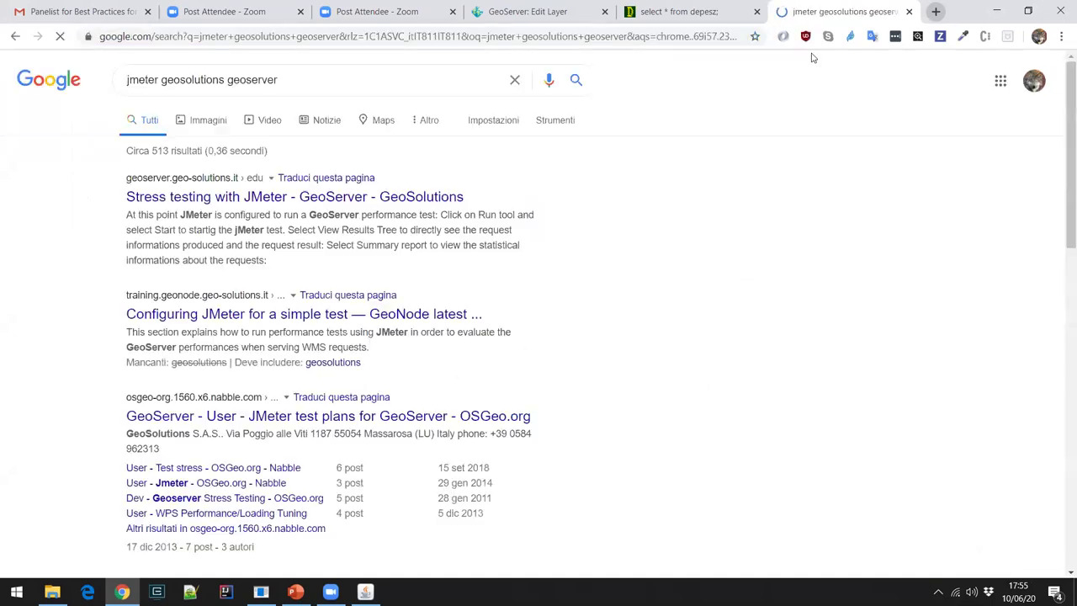
Open the Stress testing with JMeter guide and read it at 110% zoom.
{"action": "left_click", "coordinate": [364, 198]}
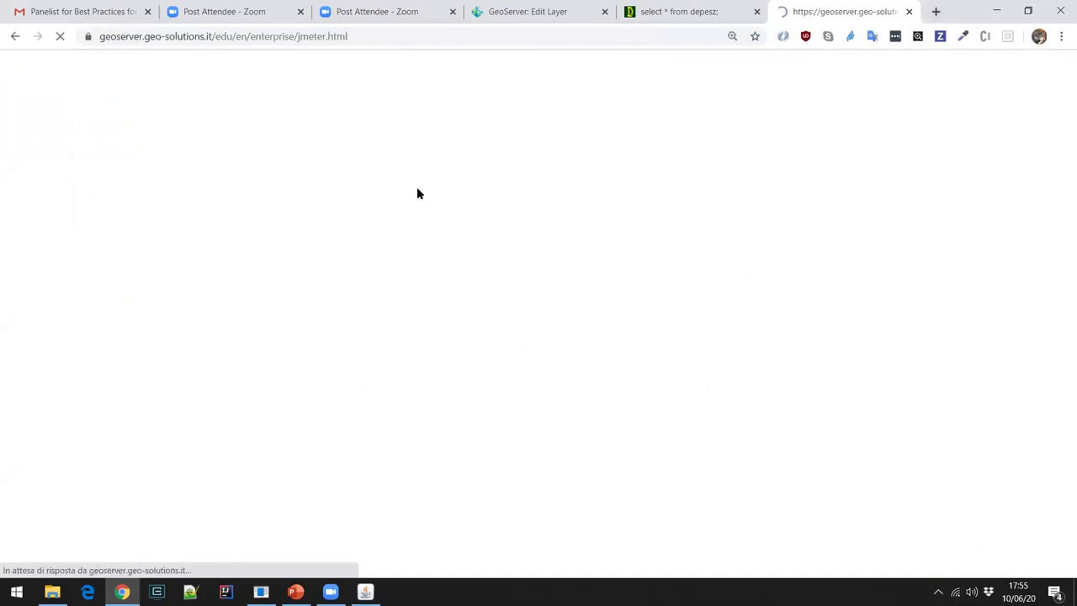
{"action": "scroll", "coordinate": [396, 319], "scroll_direction": "down", "scroll_amount": 3}
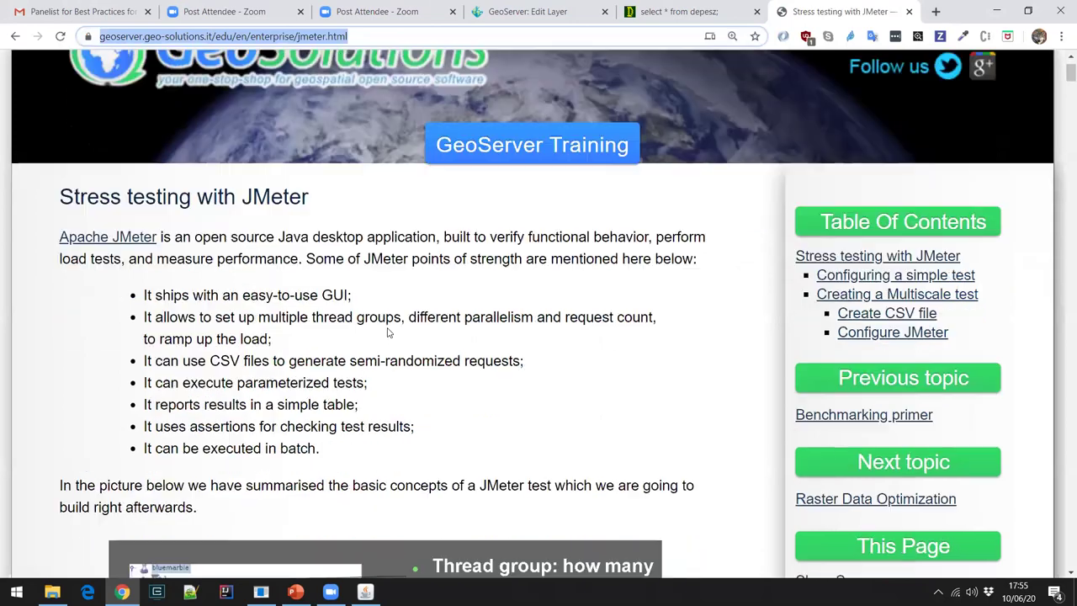
{"action": "scroll", "coordinate": [400, 276], "scroll_direction": "down", "scroll_amount": 2}
{"action": "key", "text": "ctrl+minus"}
{"action": "key", "text": "ctrl+minus"}
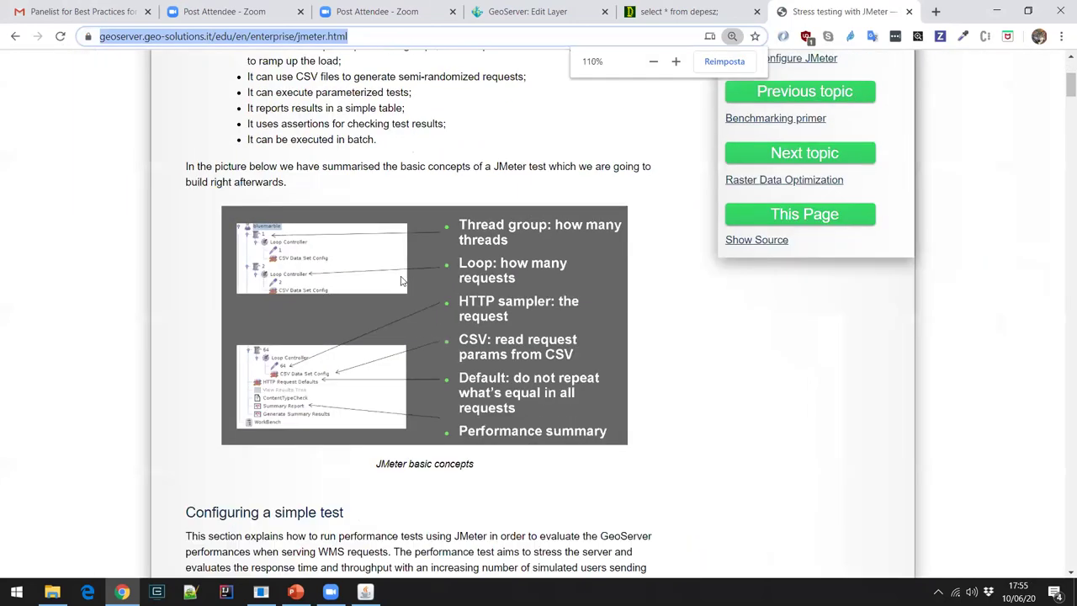
{"action": "scroll", "coordinate": [401, 277], "scroll_direction": "down", "scroll_amount": 1}
{"action": "scroll", "coordinate": [401, 280], "scroll_direction": "down", "scroll_amount": 4}
{"action": "scroll", "coordinate": [401, 278], "scroll_direction": "up", "scroll_amount": 7}
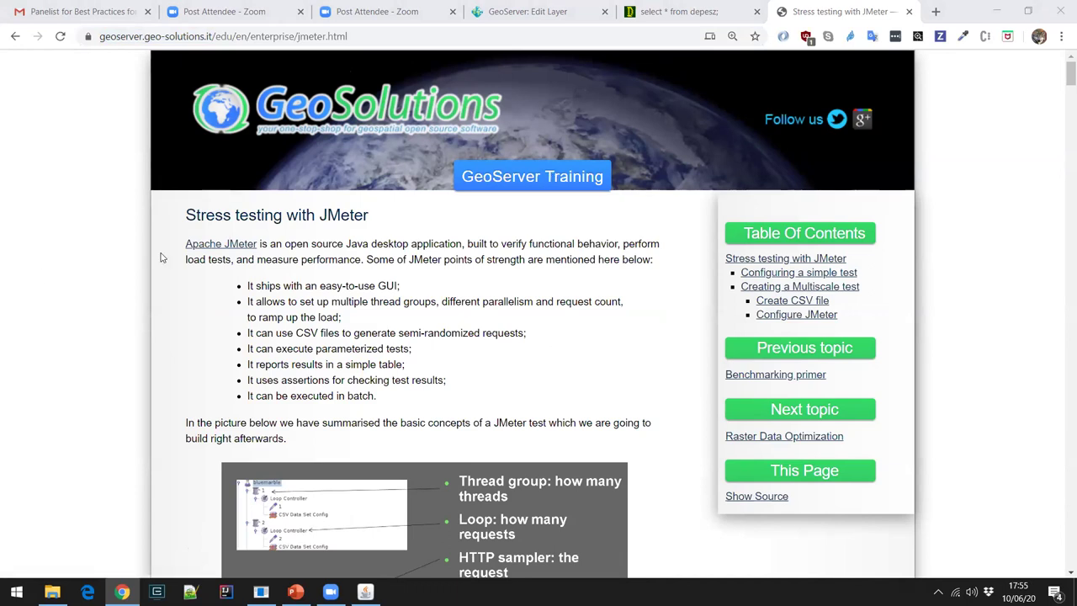
{"action": "scroll", "coordinate": [162, 258], "scroll_direction": "down", "scroll_amount": 1}
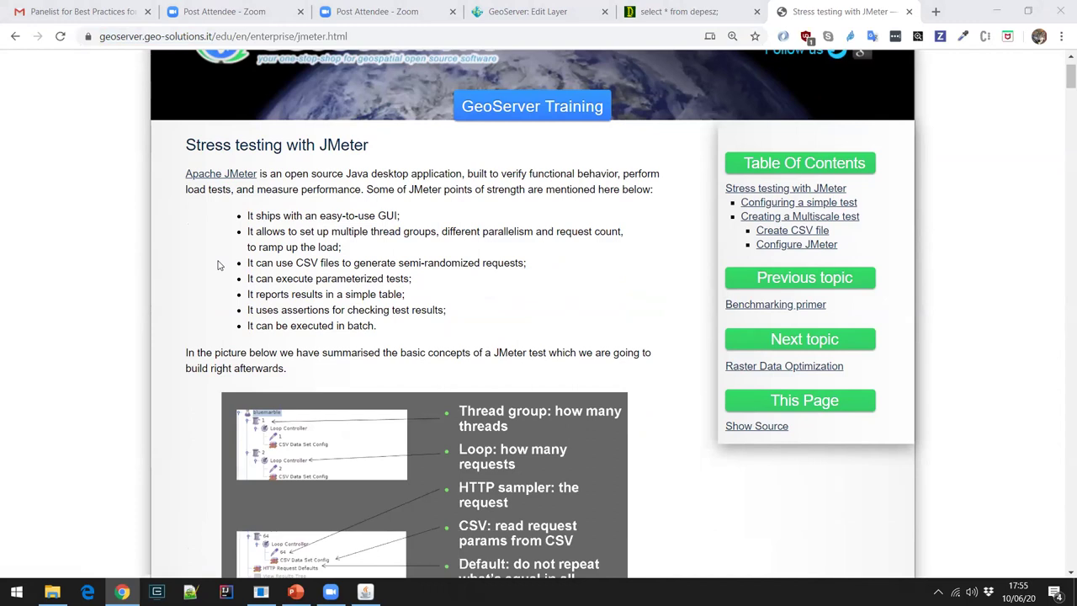
Highlight the CSV-driven semi-randomized requests phrase and read on to View Results Tree and Summary Report.
{"action": "left_click_drag", "start_coordinate": [296, 263], "coordinate": [525, 264]}
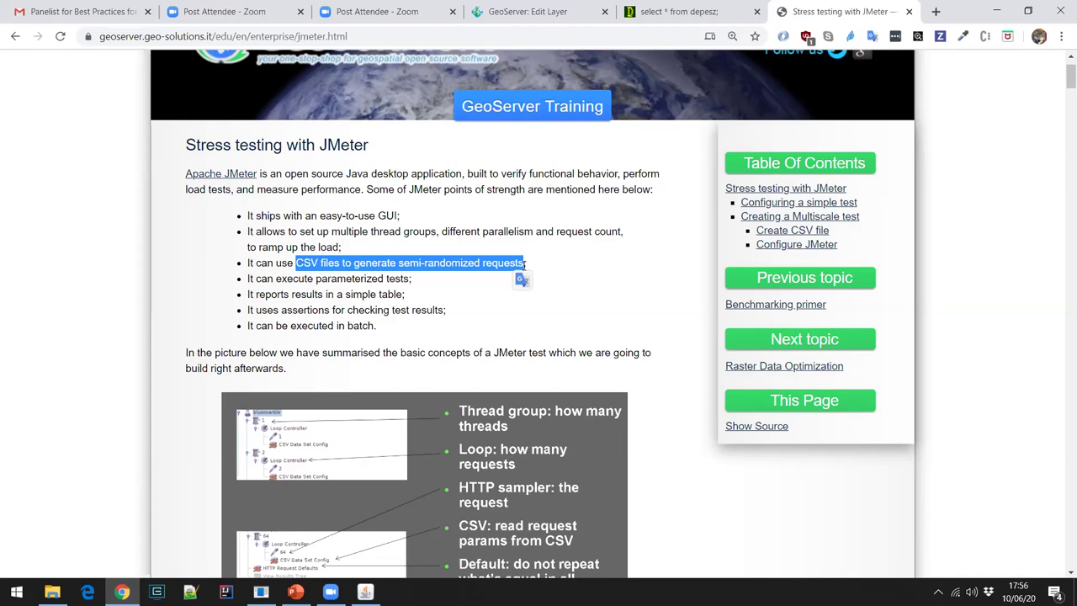
{"action": "left_click", "coordinate": [580, 281]}
{"action": "scroll", "coordinate": [579, 283], "scroll_direction": "down", "scroll_amount": 6}
{"action": "scroll", "coordinate": [578, 284], "scroll_direction": "down", "scroll_amount": 20}
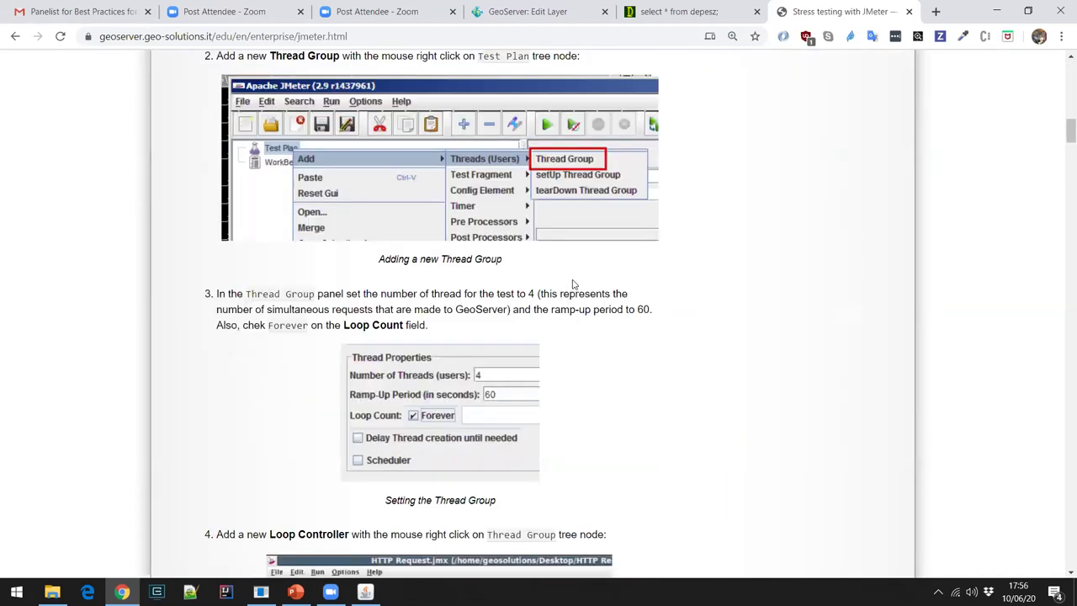
{"action": "scroll", "coordinate": [581, 284], "scroll_direction": "down", "scroll_amount": 6}
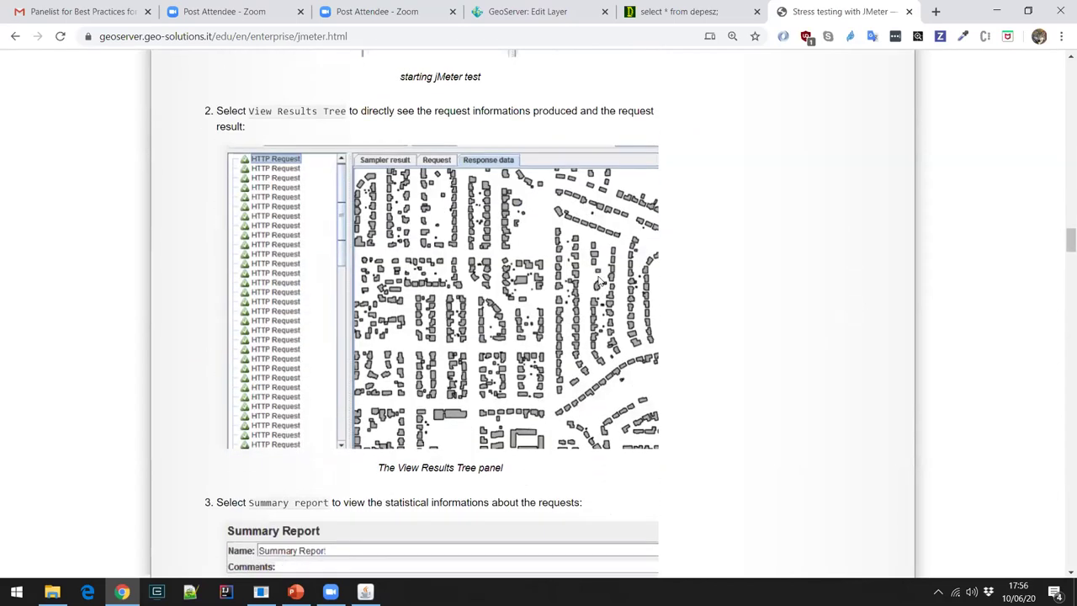